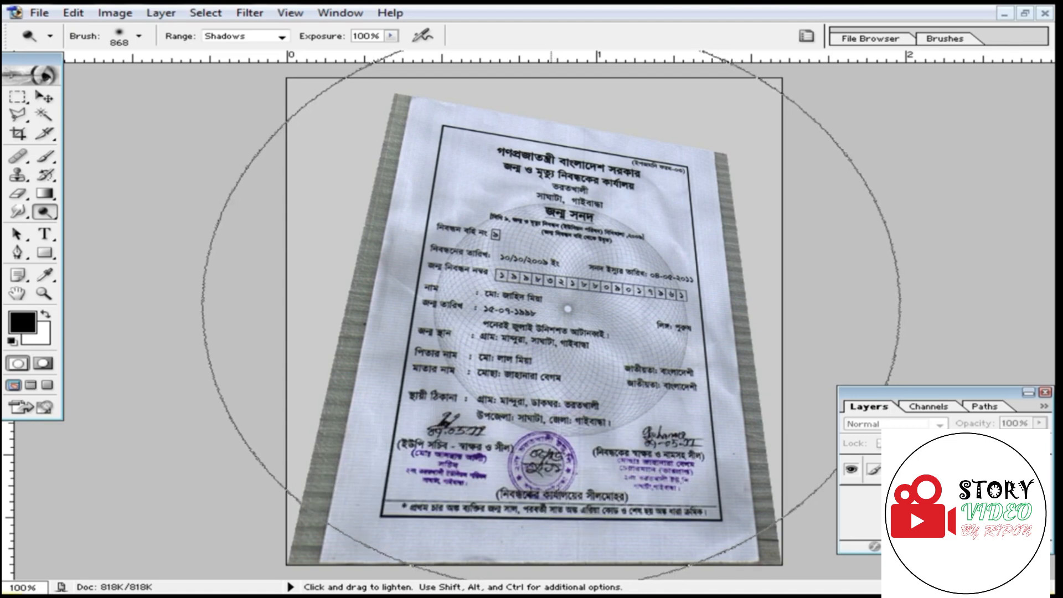
- Draw a closed Pen path through the certificate's bottom-right, top-right, top-left and bottom-left corners
scroll(551, 302, down, 2)
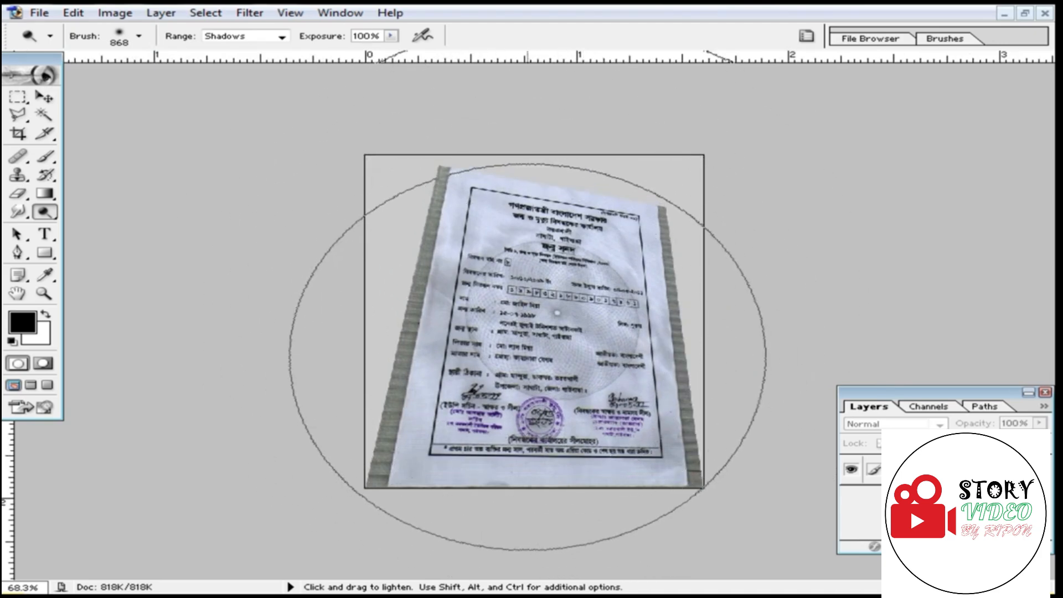
scroll(527, 357, up, 1)
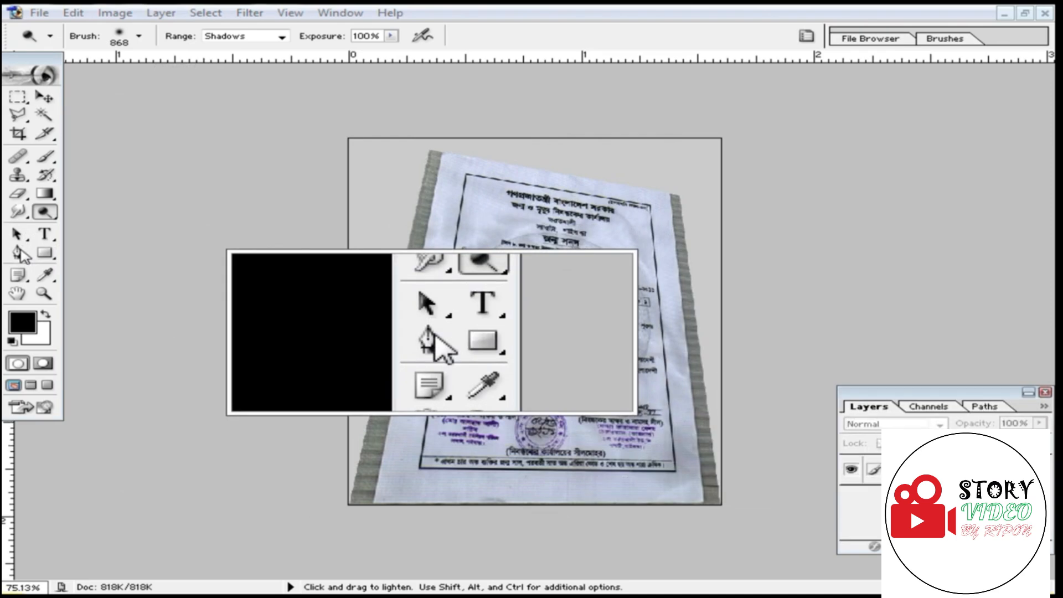
click(20, 252)
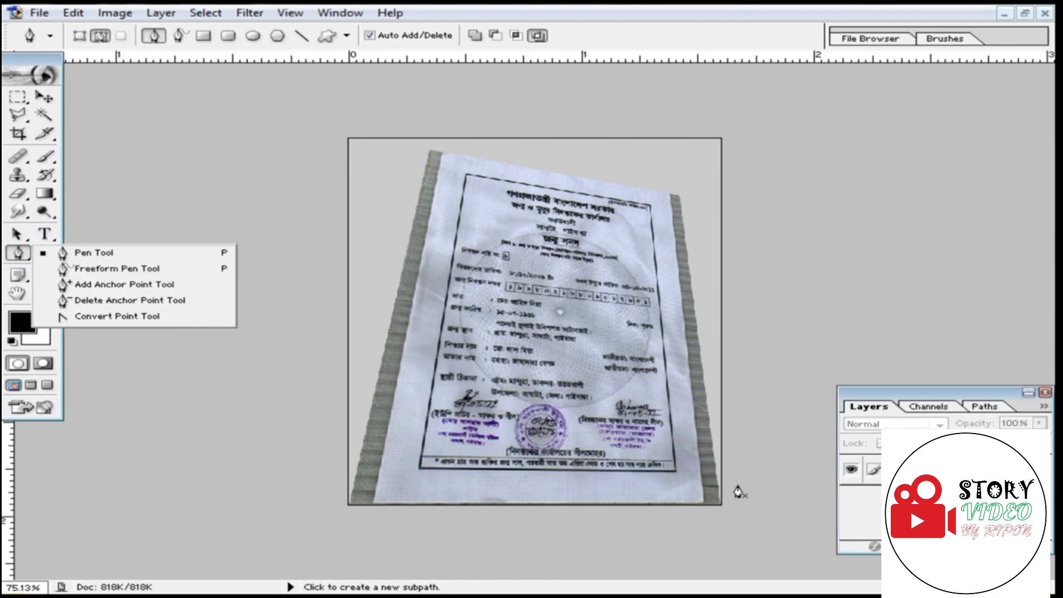
click(705, 503)
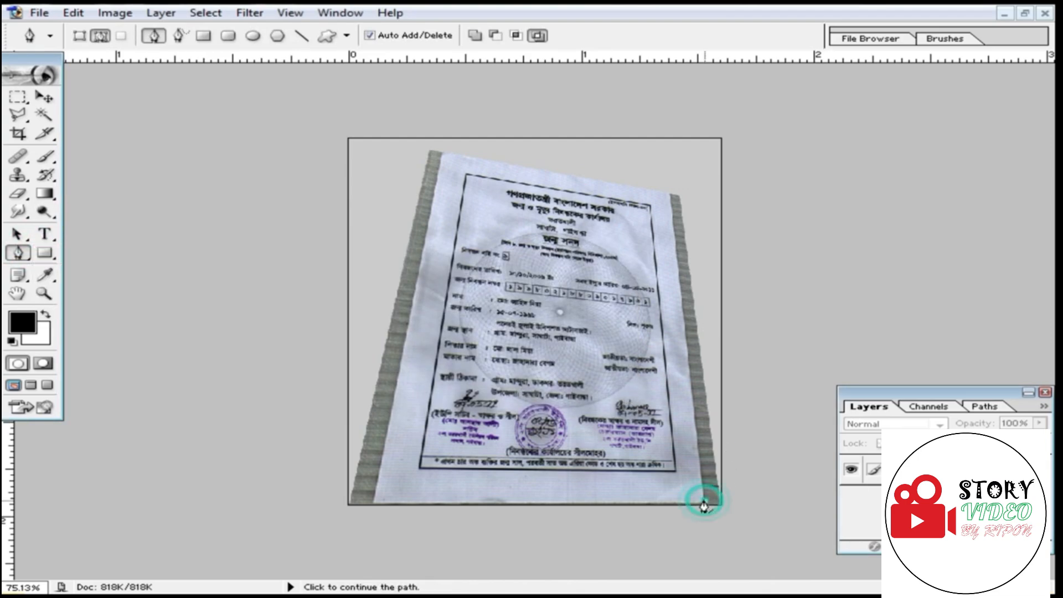
click(667, 196)
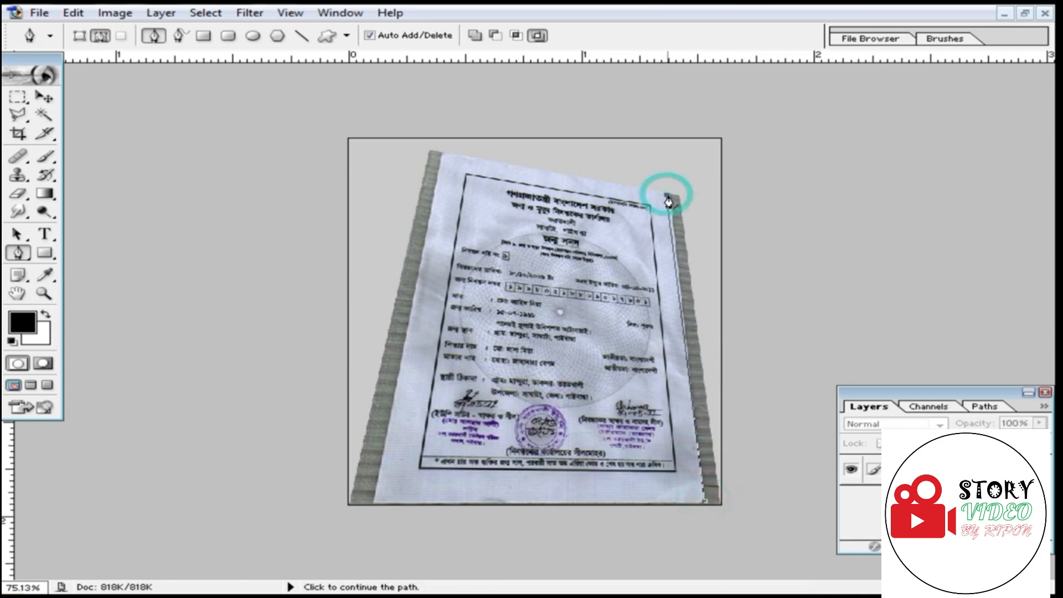
click(444, 156)
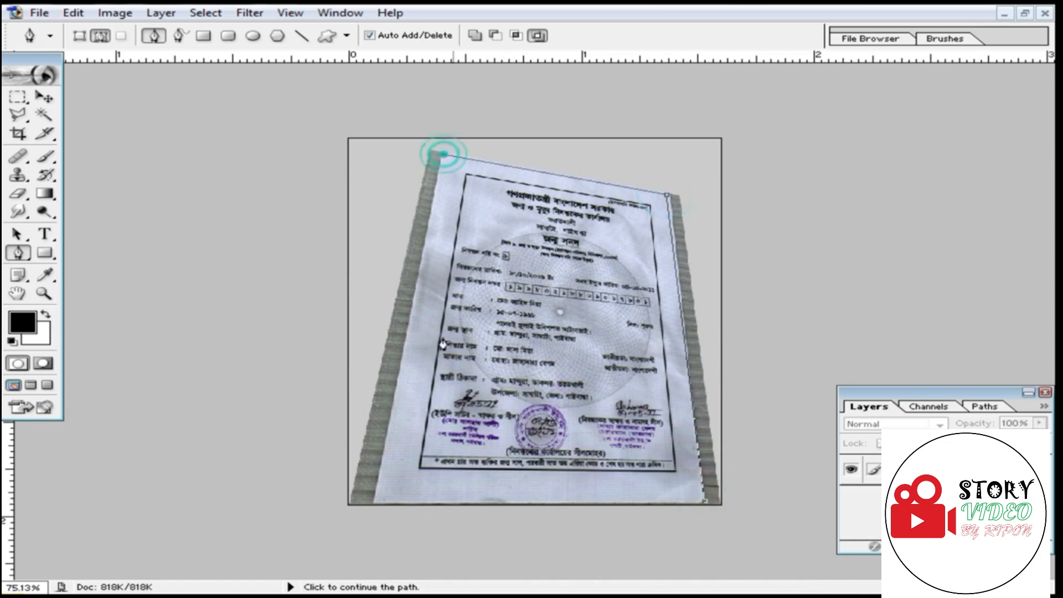
click(373, 504)
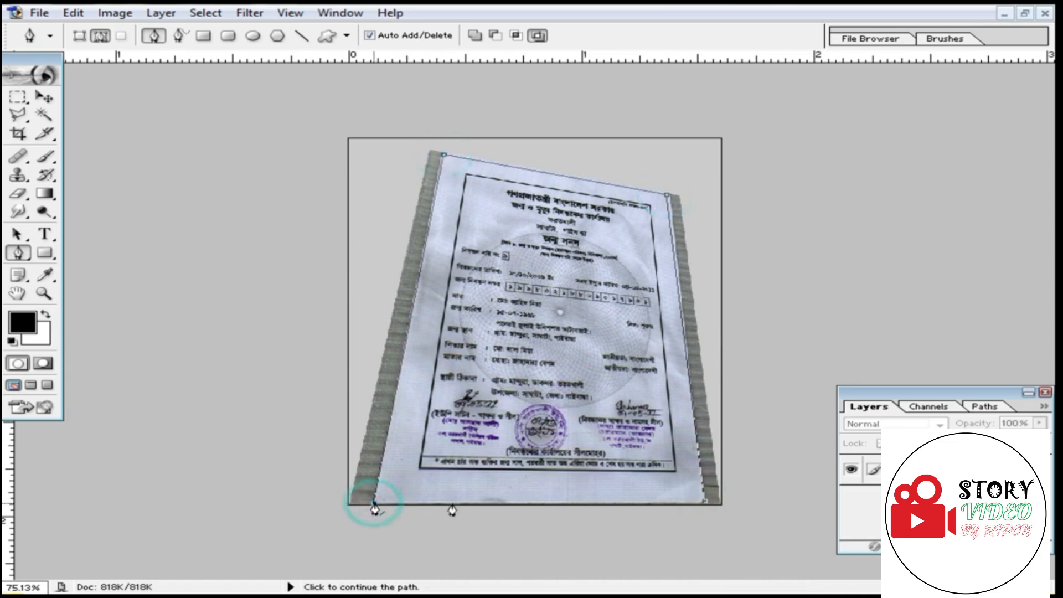
click(703, 504)
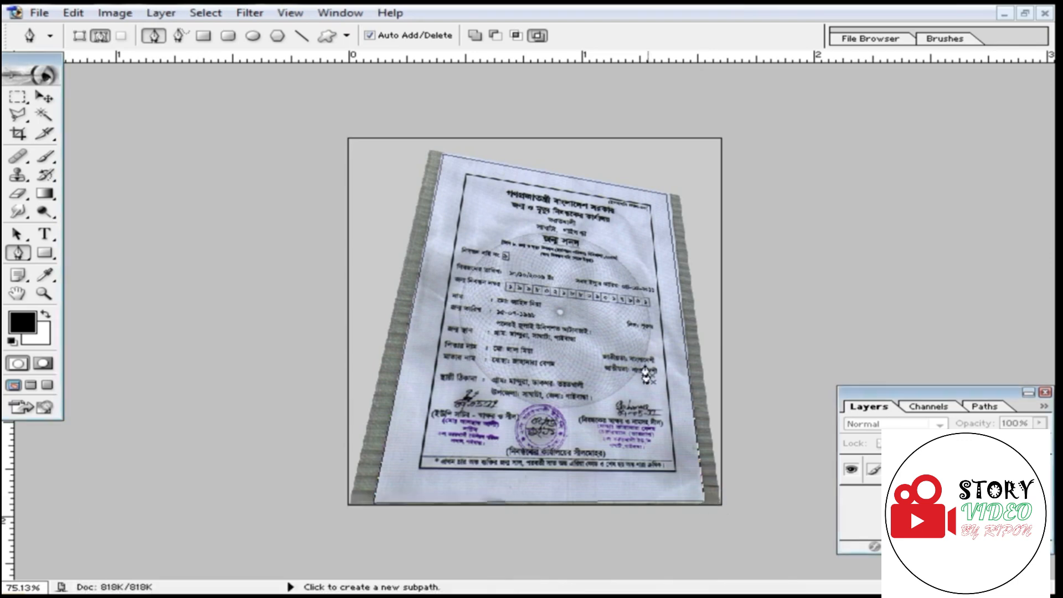
- Convert the path to a selection using Make Selection with a 1.5-pixel Feather Radius
right_click(583, 286)
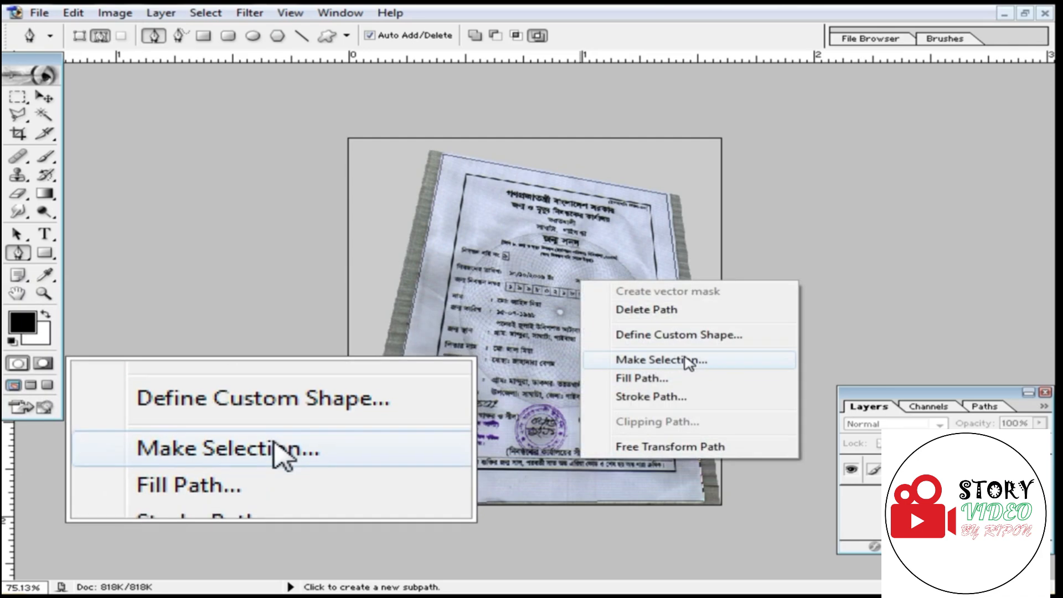
click(688, 361)
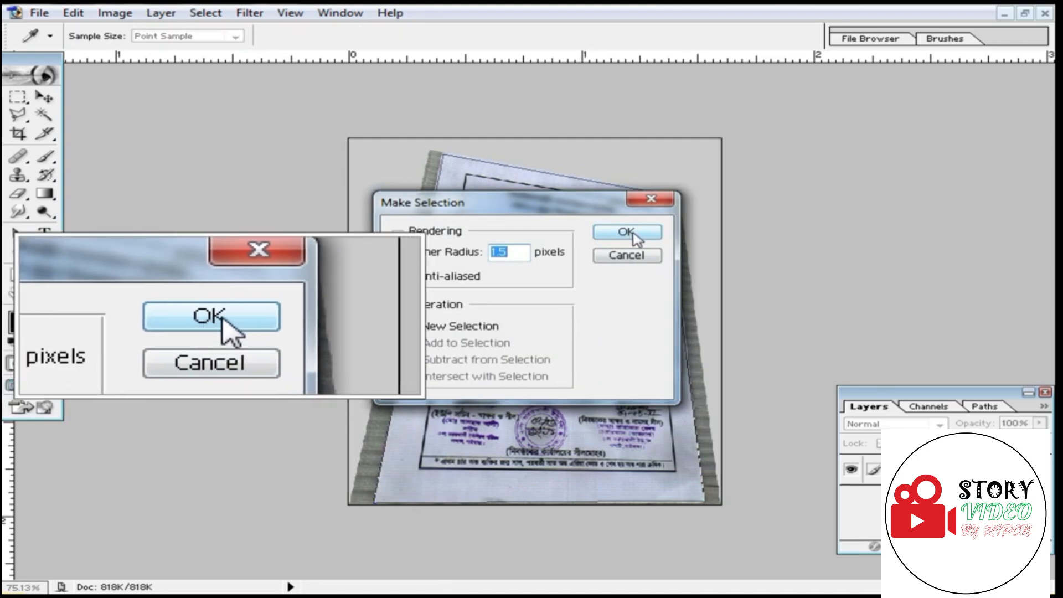
click(635, 236)
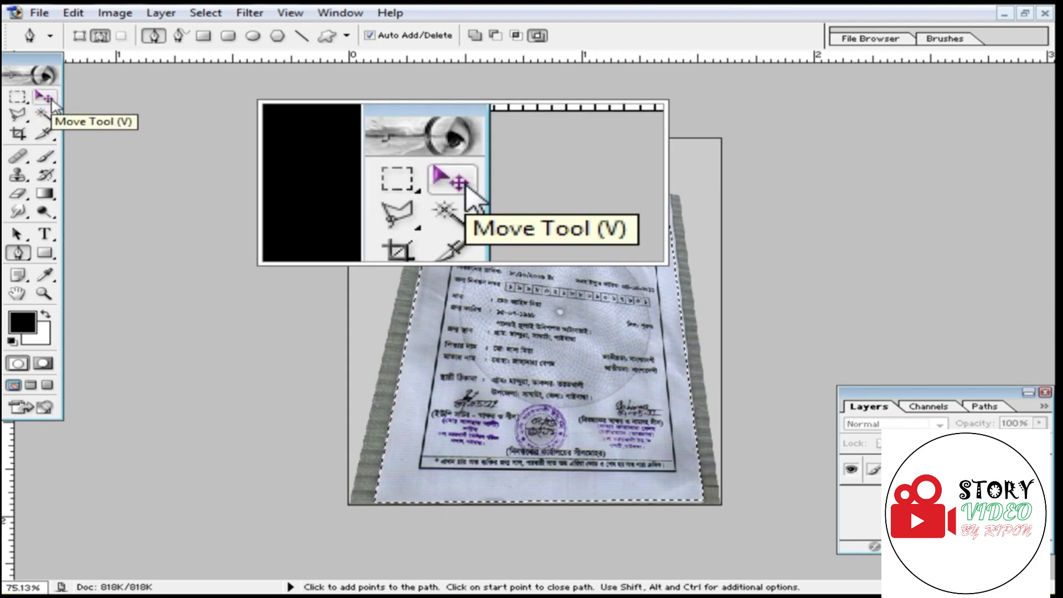
- Copy the selected certificate to a new layer with Ctrl+J and reposition it
click(51, 100)
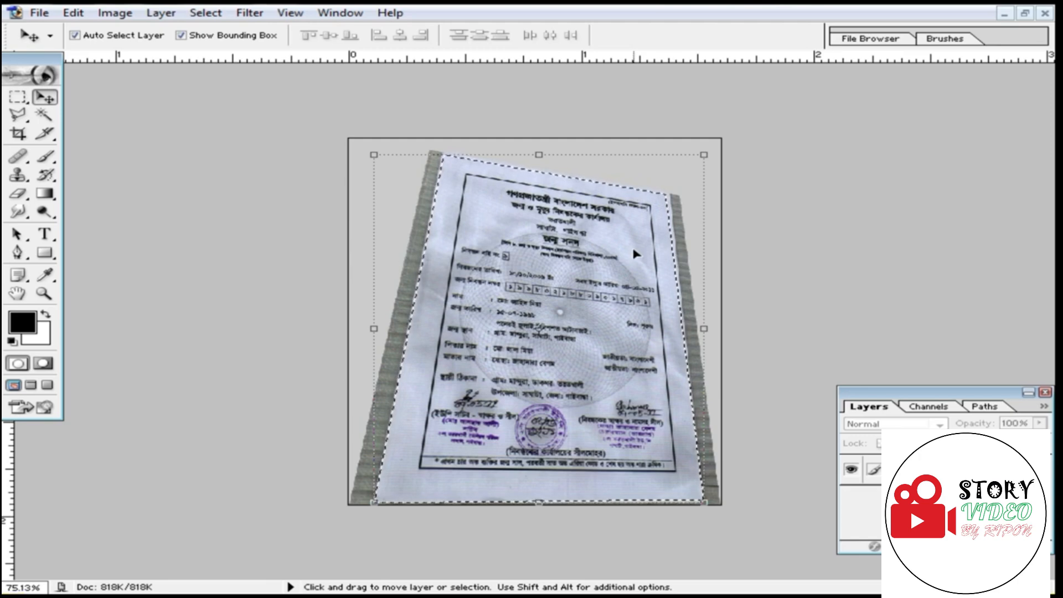
key(ctrl+j)
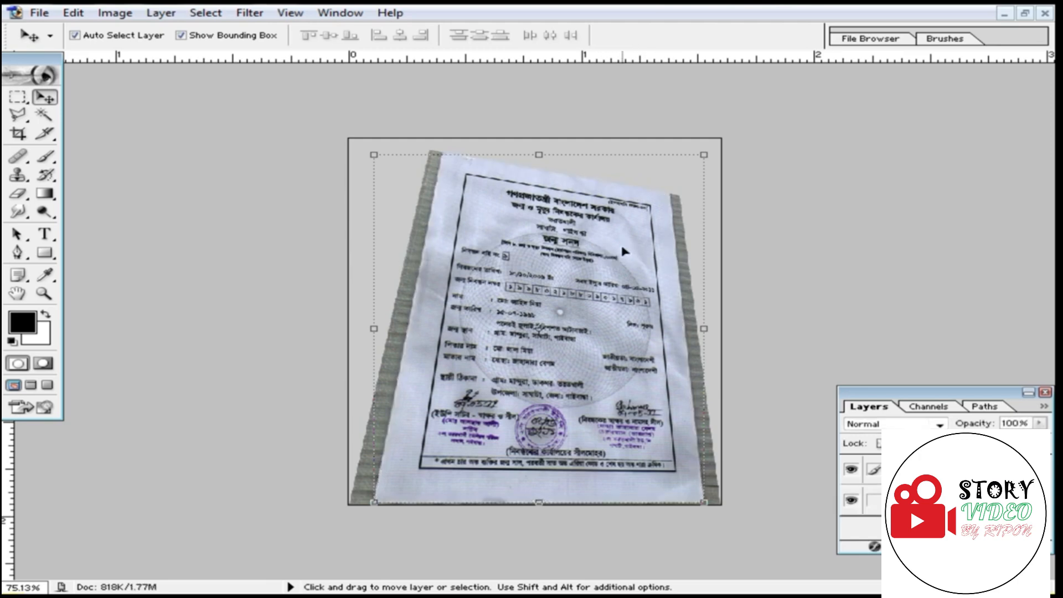
drag(614, 256, 574, 284)
key(t)
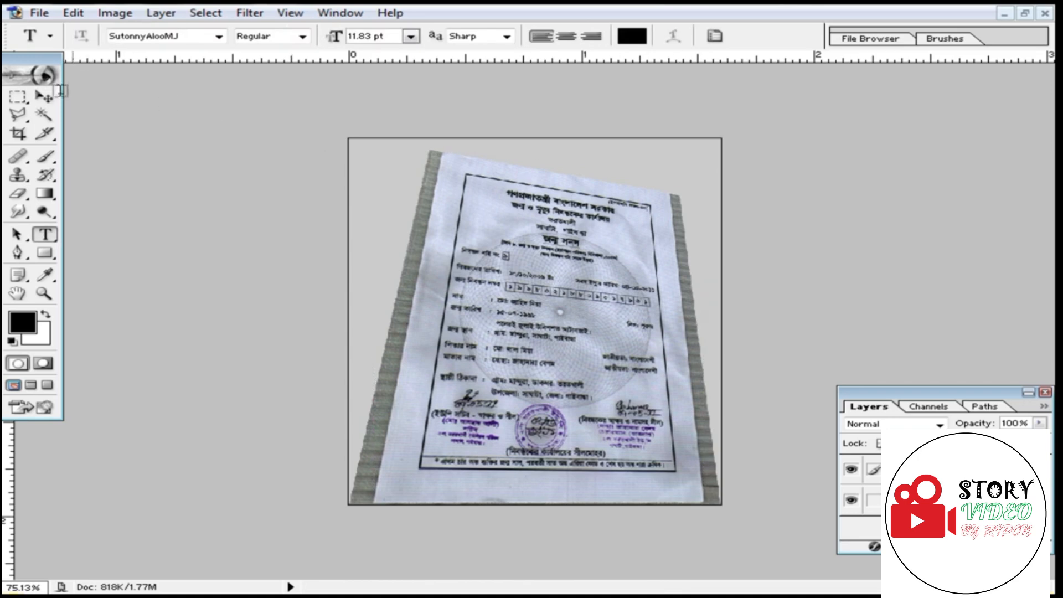
click(47, 96)
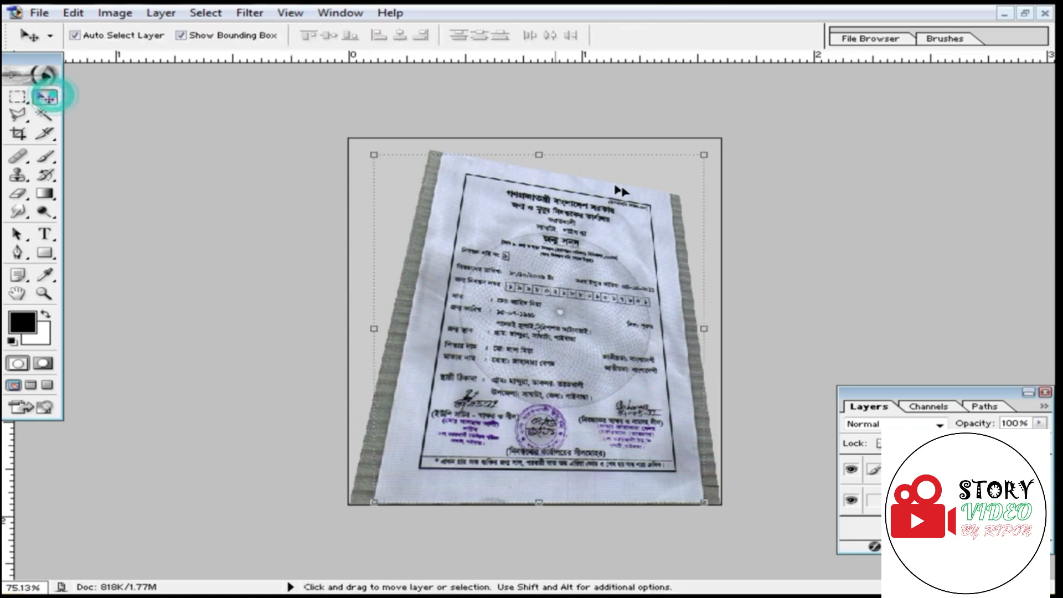
- Start Free Transform on the certificate layer and switch it to Distort mode
click(704, 158)
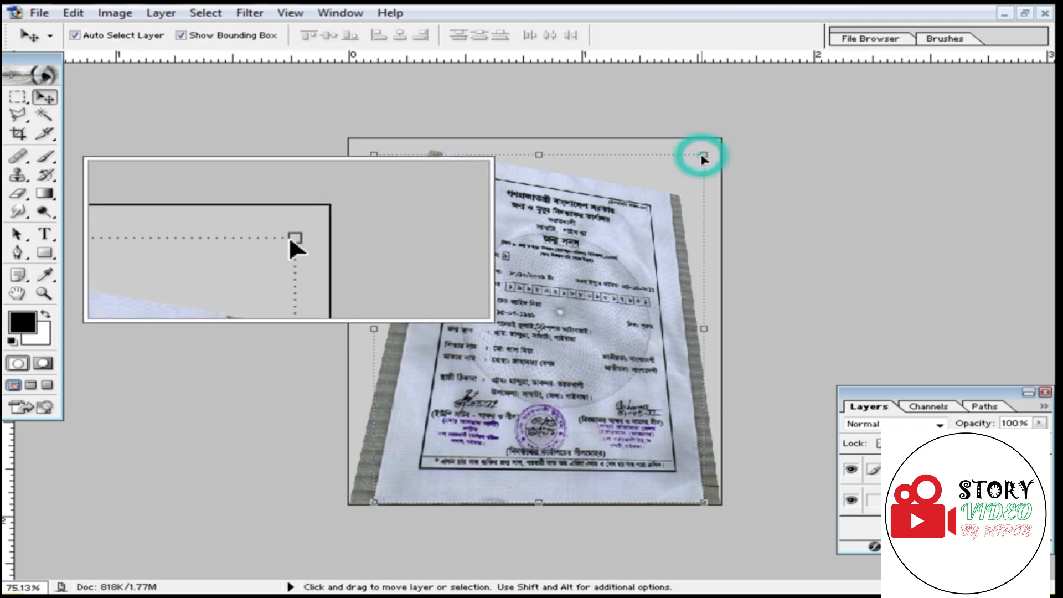
click(704, 156)
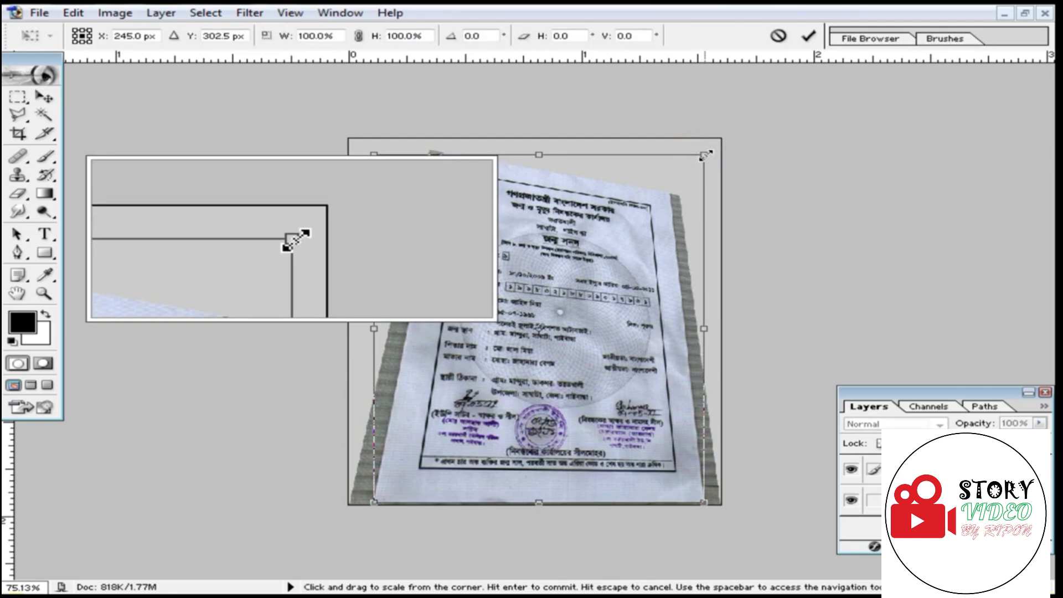
right_click(704, 156)
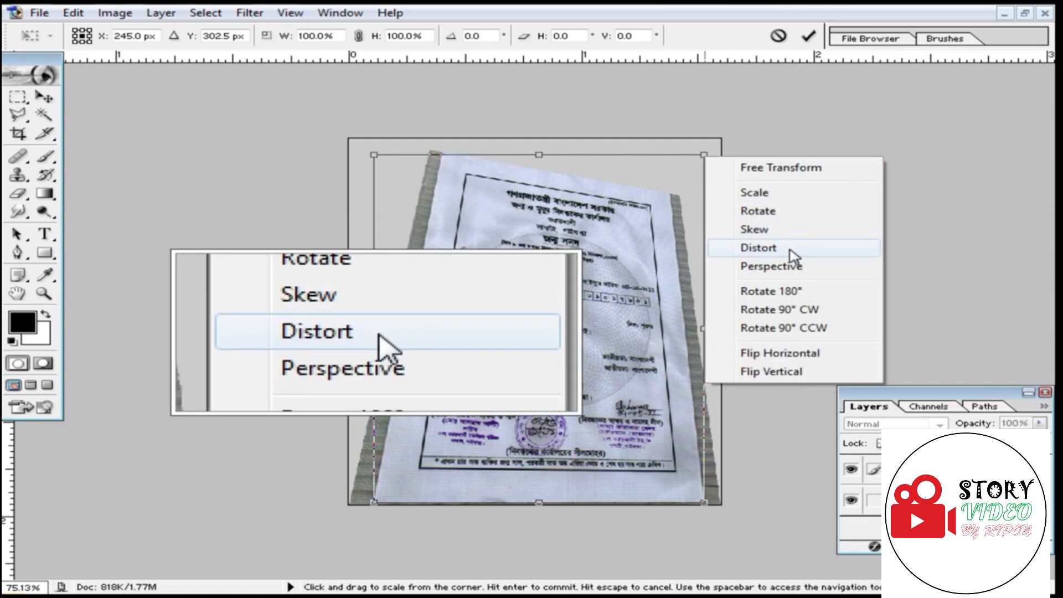
click(792, 256)
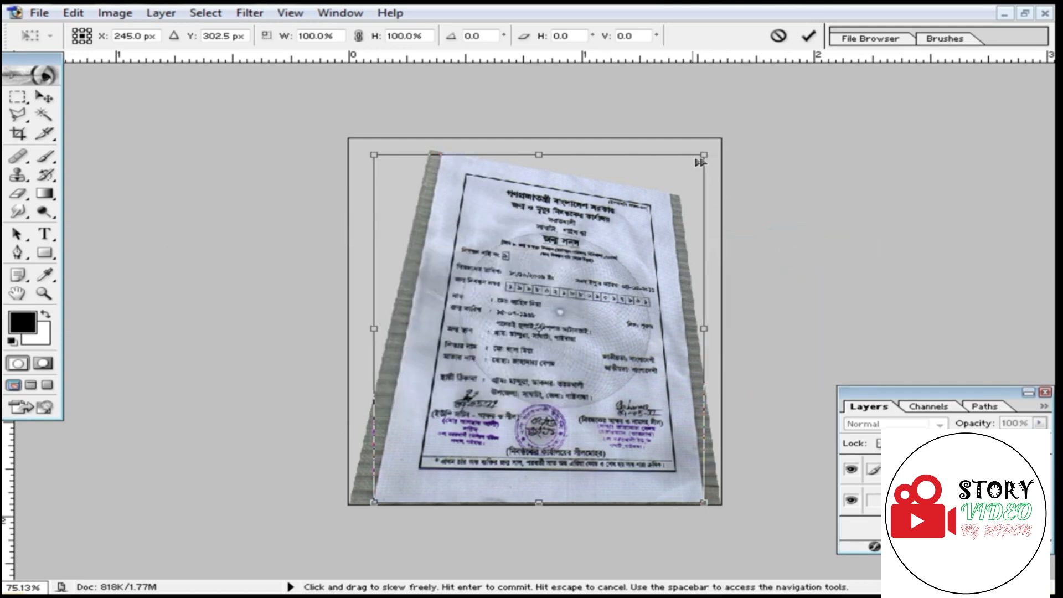
- Drag all four corner handles out to the page corners and commit the distortion
drag(704, 156, 792, 71)
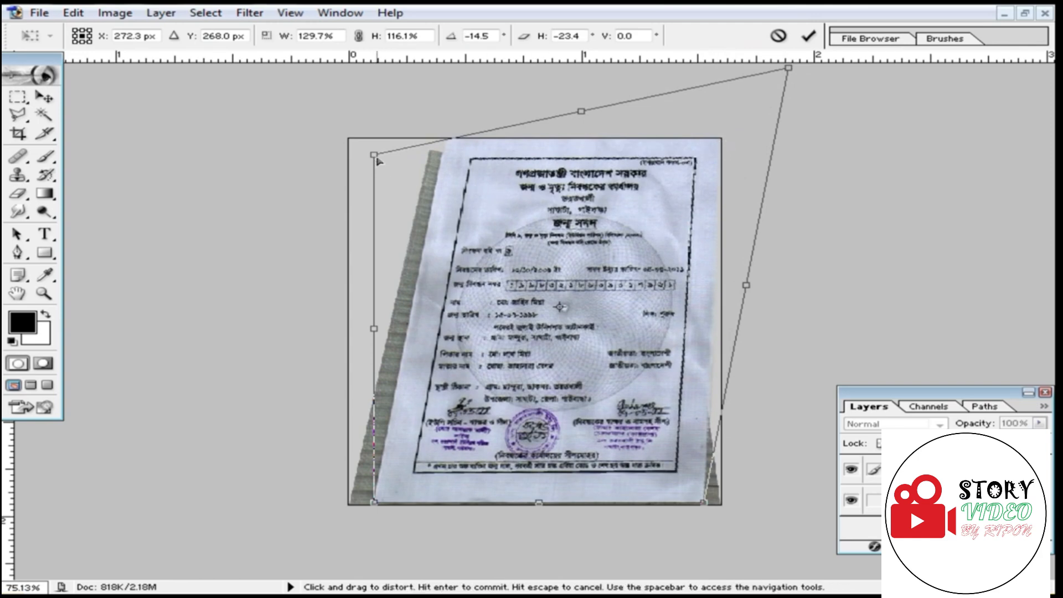
drag(374, 155, 257, 152)
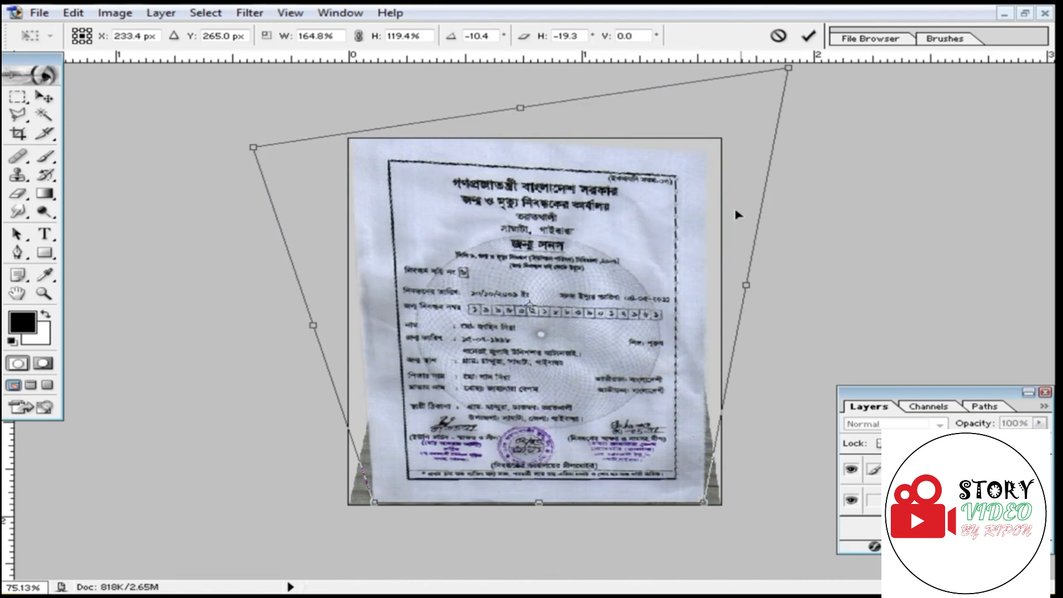
key(ctrl+minus)
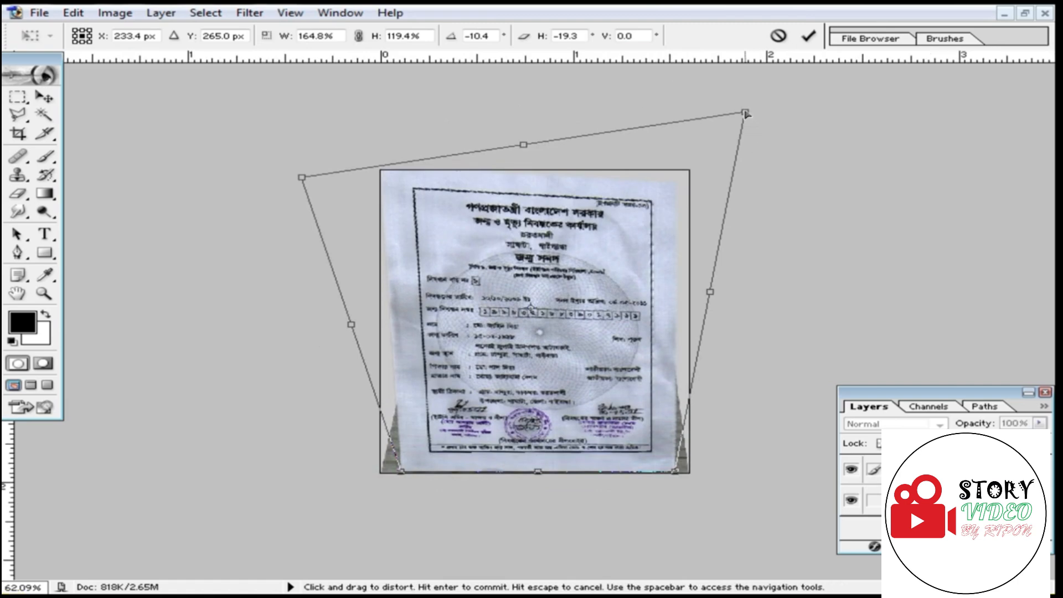
drag(745, 112, 769, 94)
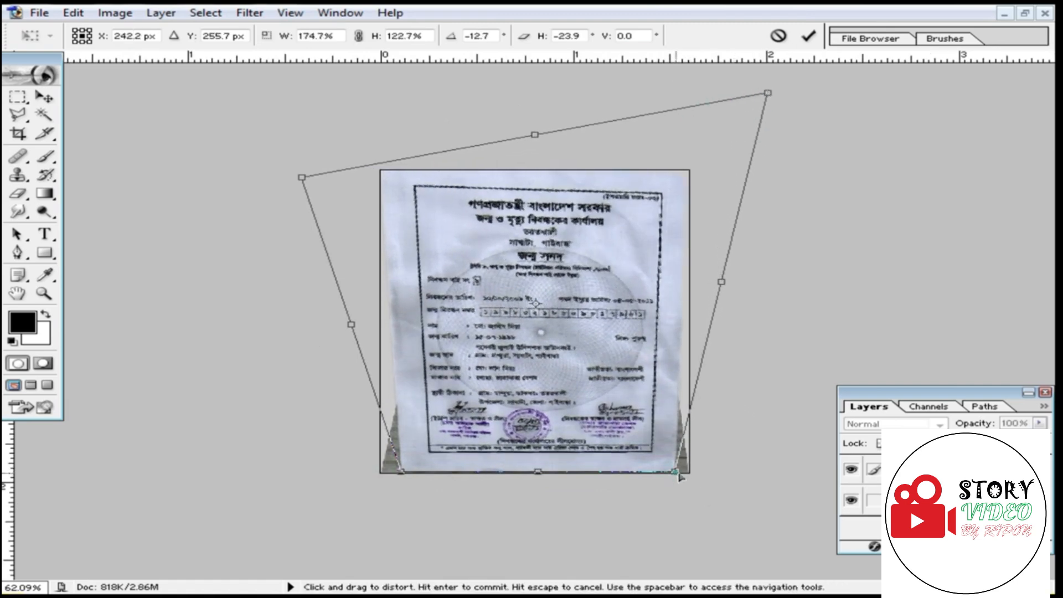
drag(677, 473, 689, 476)
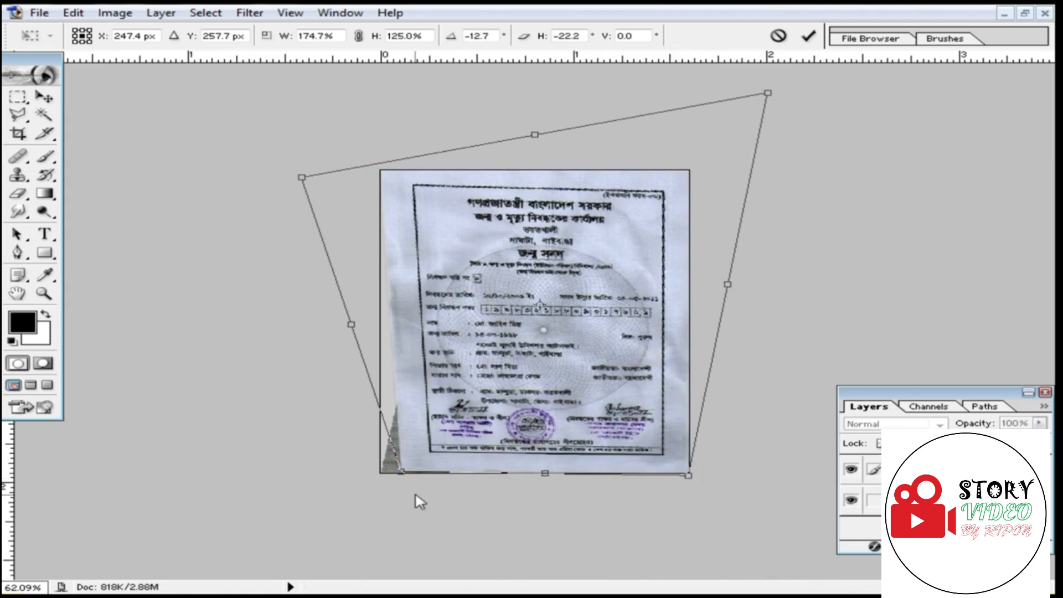
drag(401, 471, 375, 483)
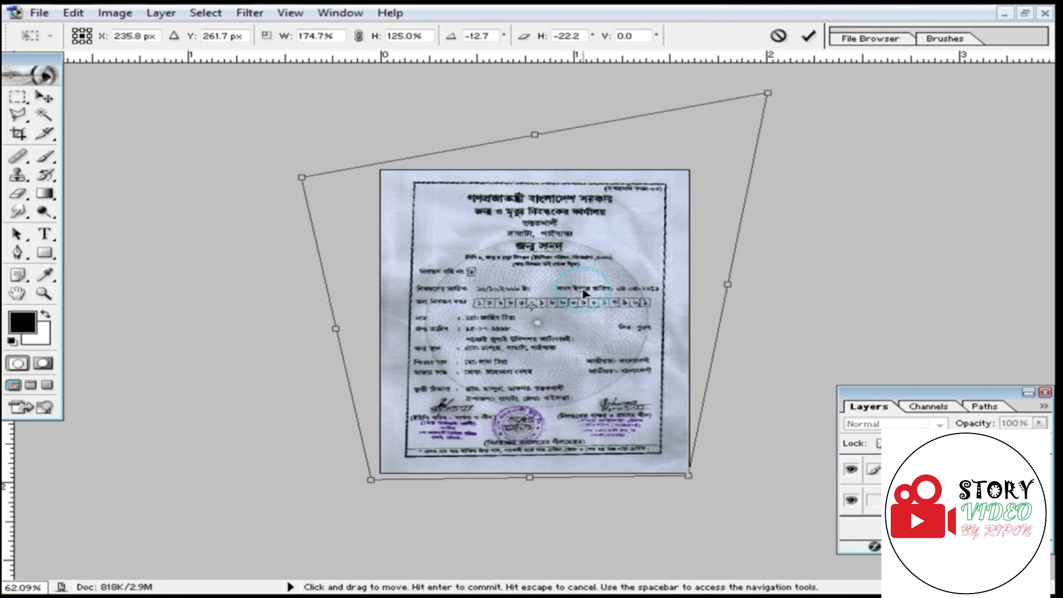
key(Return)
key(ctrl+plus)
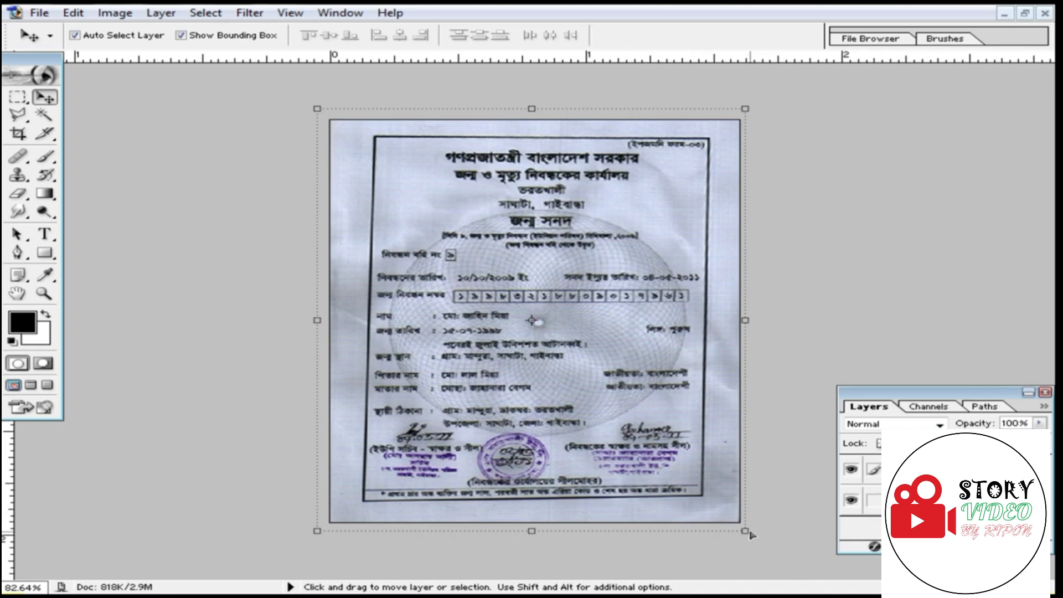
- Nudge the bottom-right and top-left corners outward and commit the distortion
drag(751, 534, 763, 547)
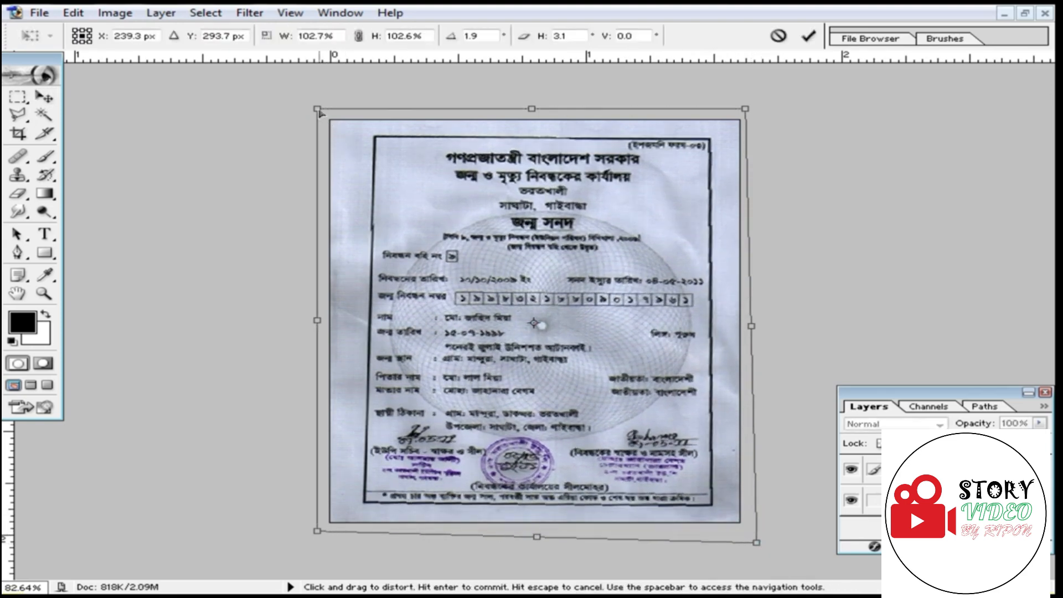
drag(317, 110, 305, 110)
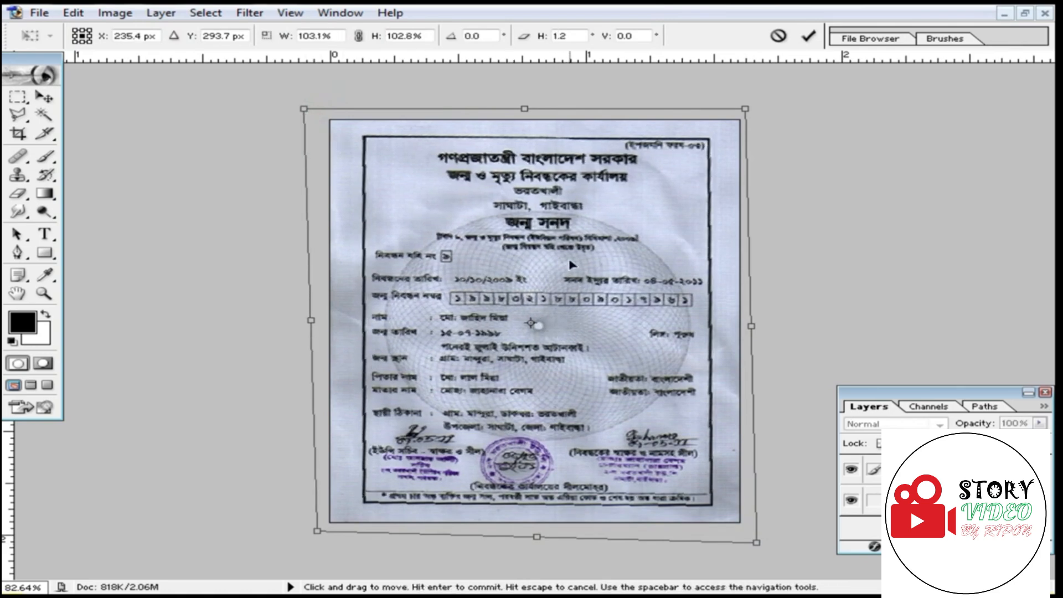
key(Return)
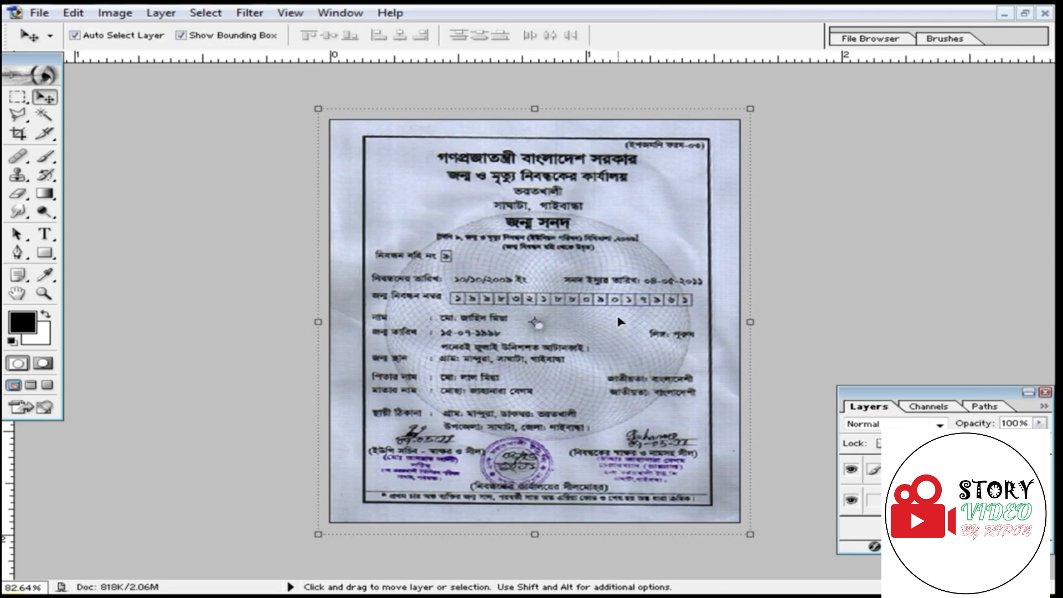
- Compare before and after with Ctrl+Z, then flatten the image to one background layer
key(ctrl+z)
key(ctrl+z)
key(shift)
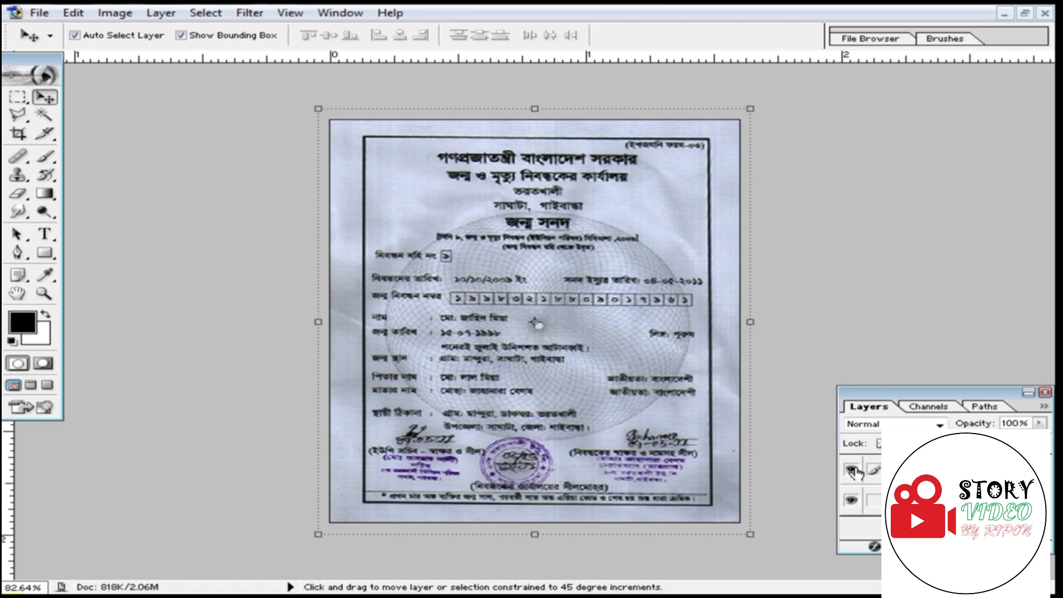
key(ctrl+shift+e)
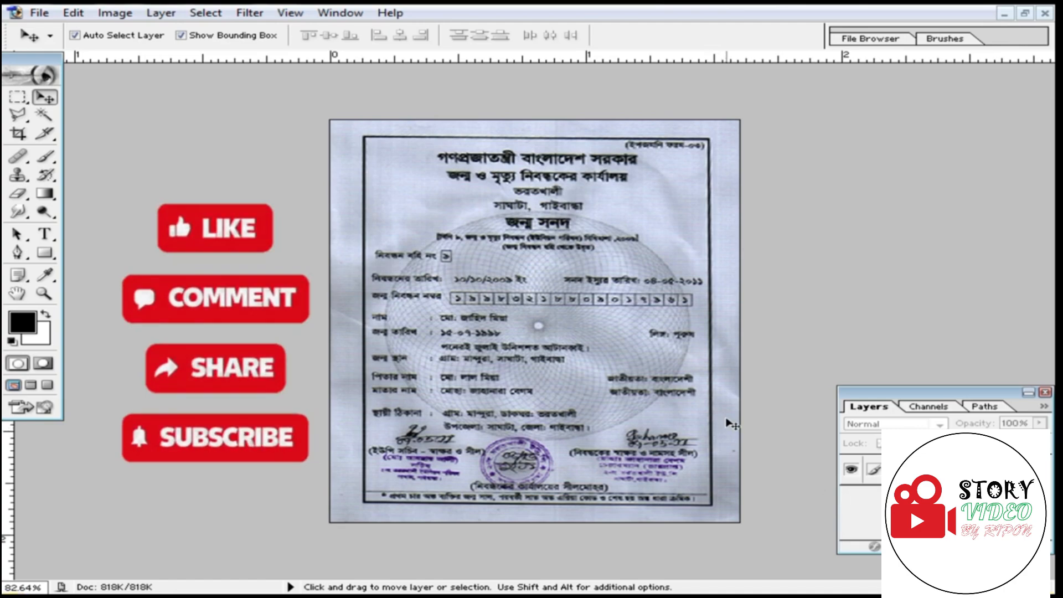
- Create a new blank A4 page at 300 ppi and drag the certificate onto it
key(ctrl+n)
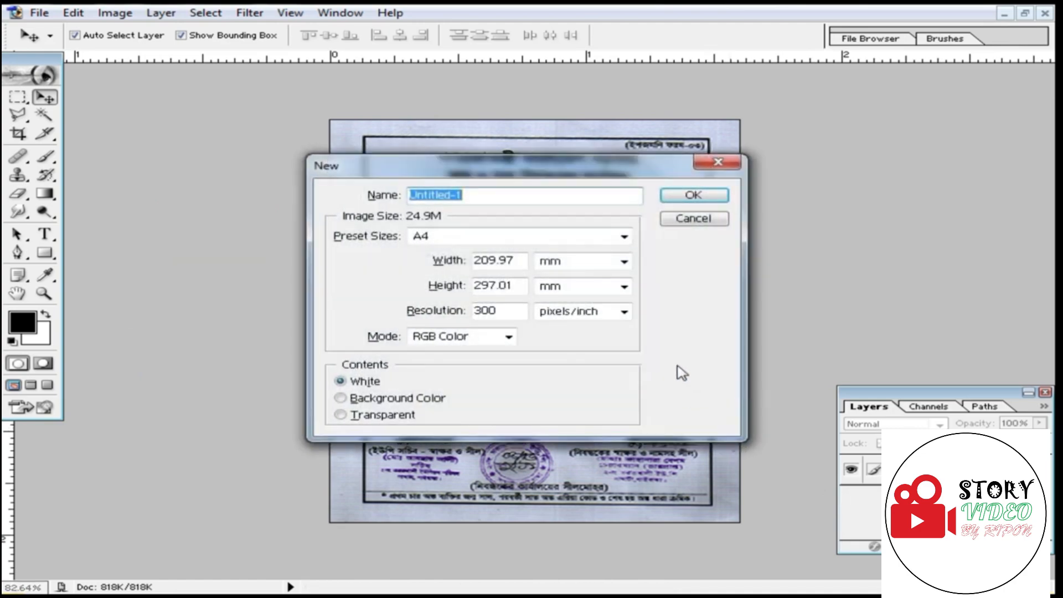
click(702, 197)
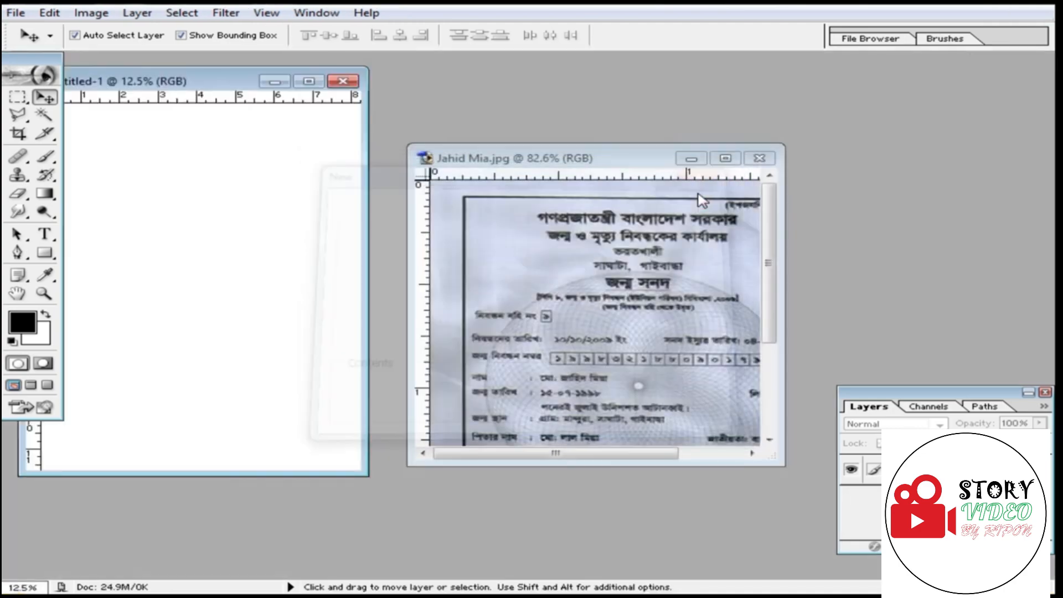
click(603, 161)
drag(573, 223, 227, 203)
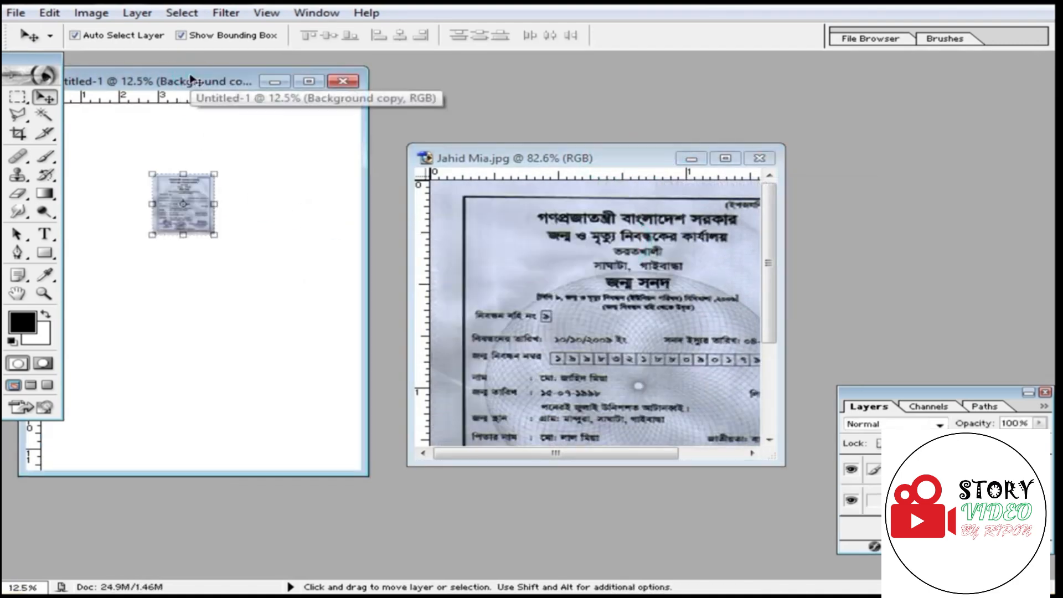
- Align the certificate to the page's top-left corner and scale it up to cover the page
double_click(202, 83)
key(ctrl+0)
drag(541, 225, 388, 128)
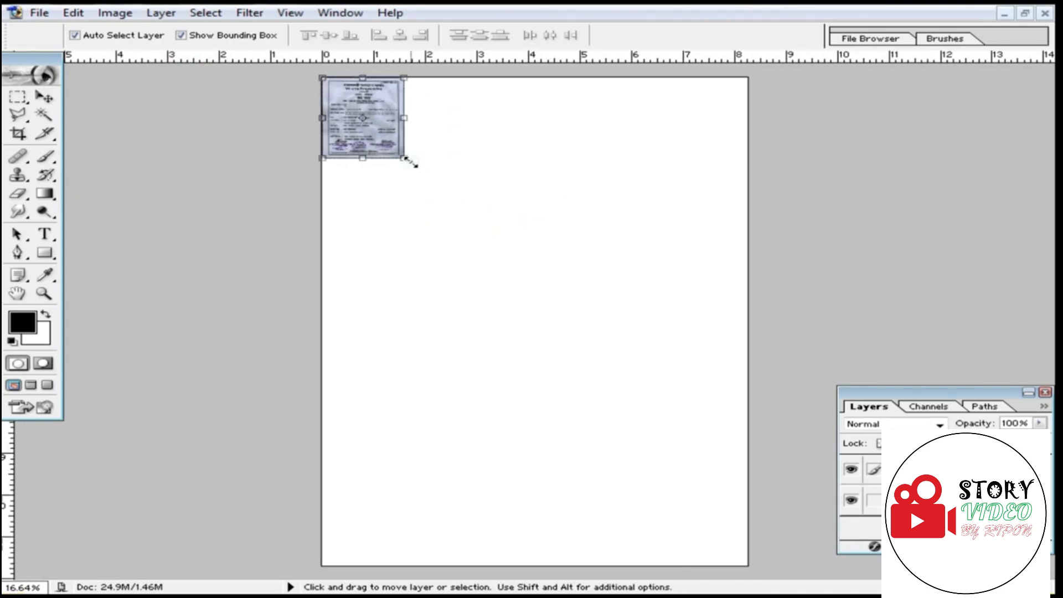
drag(410, 162, 743, 557)
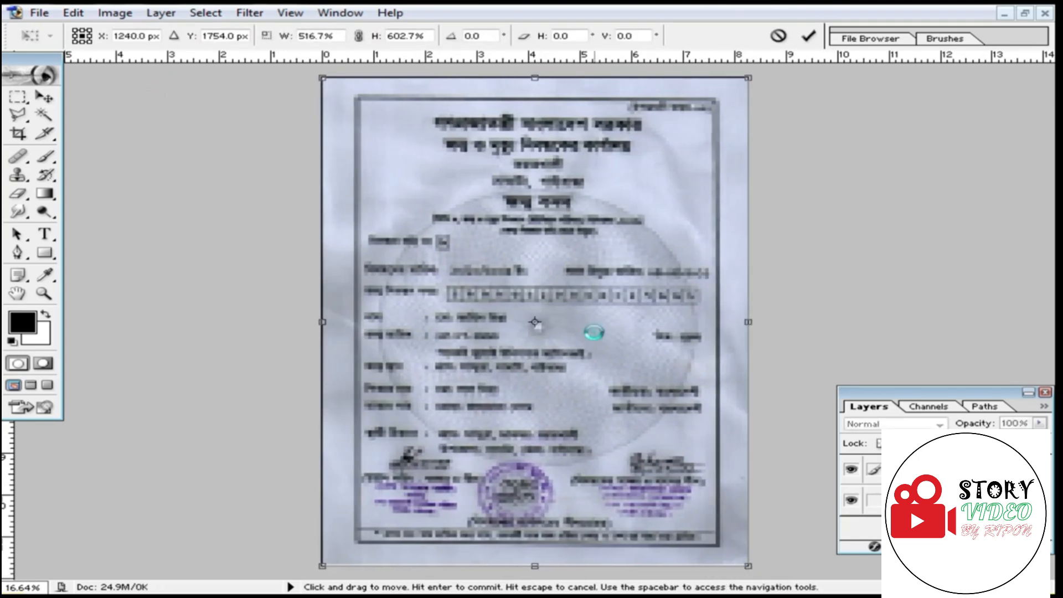
key(Return)
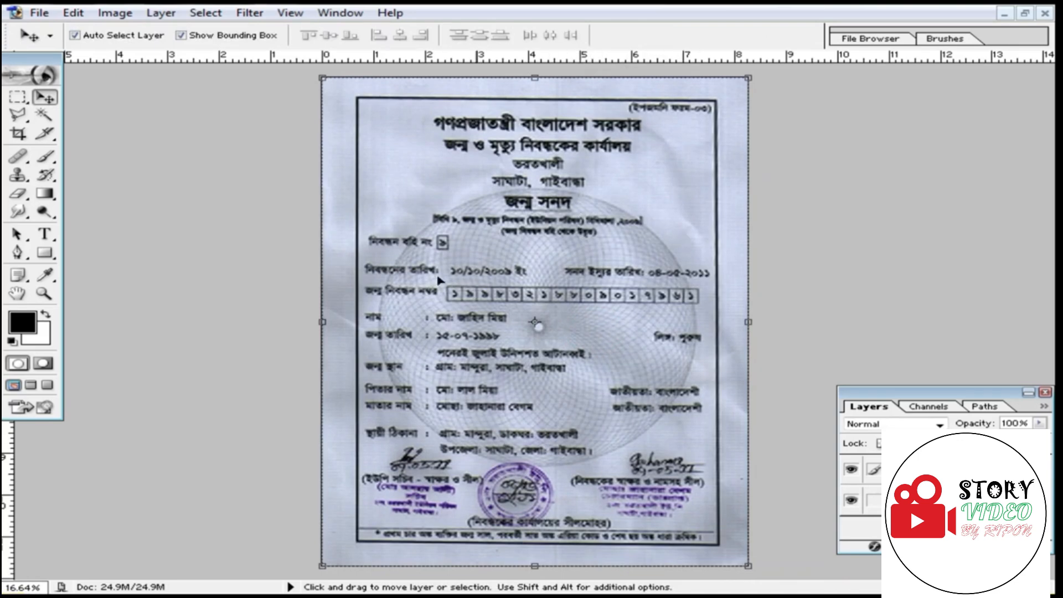
- Squash the certificate to 92.8% height from the top and zoom in on its title
click(534, 78)
drag(538, 80, 548, 94)
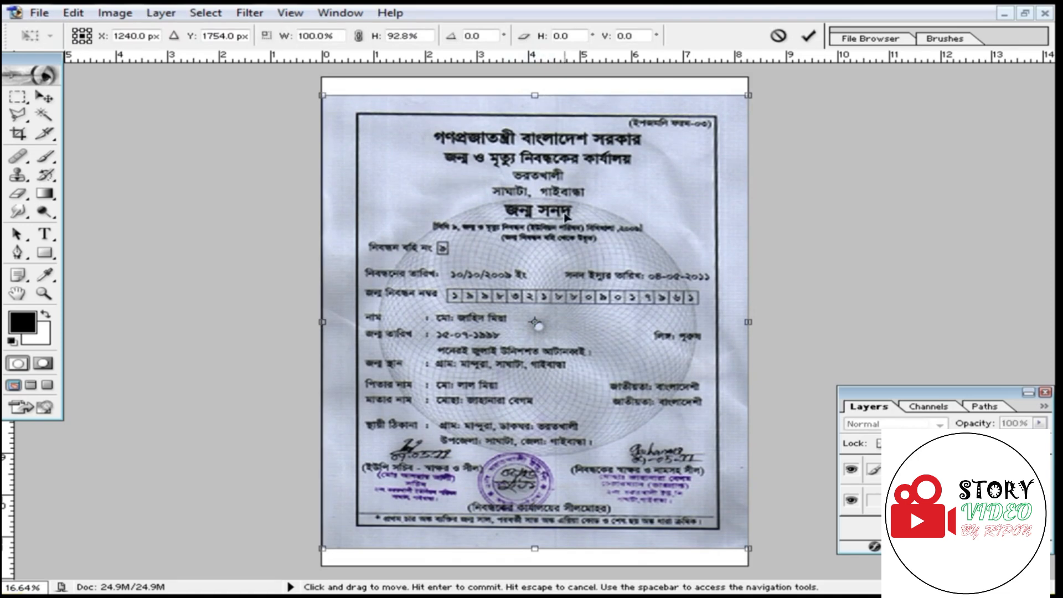
key(Return)
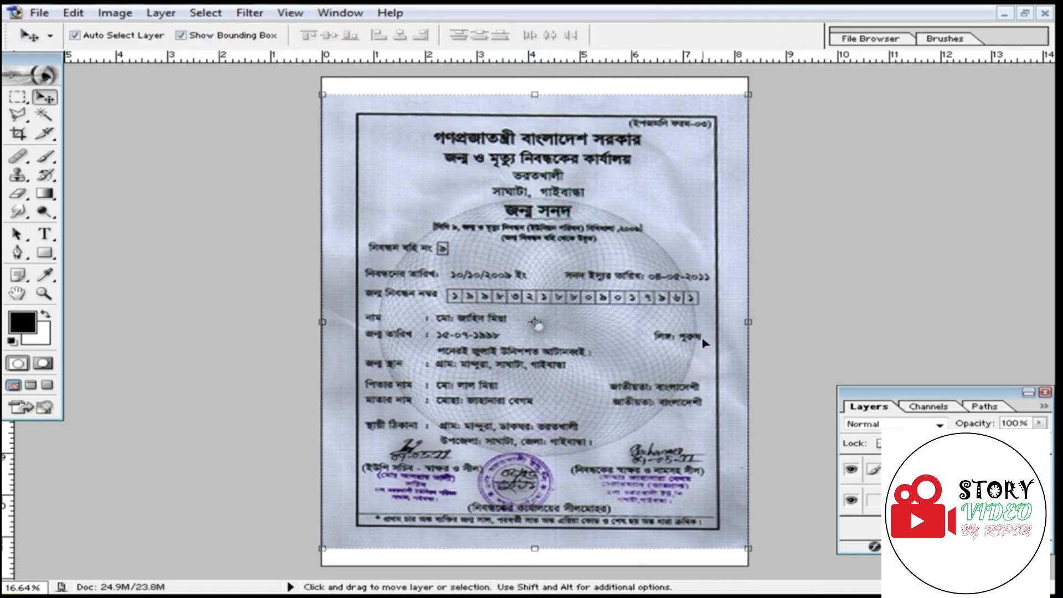
key(ctrl+0)
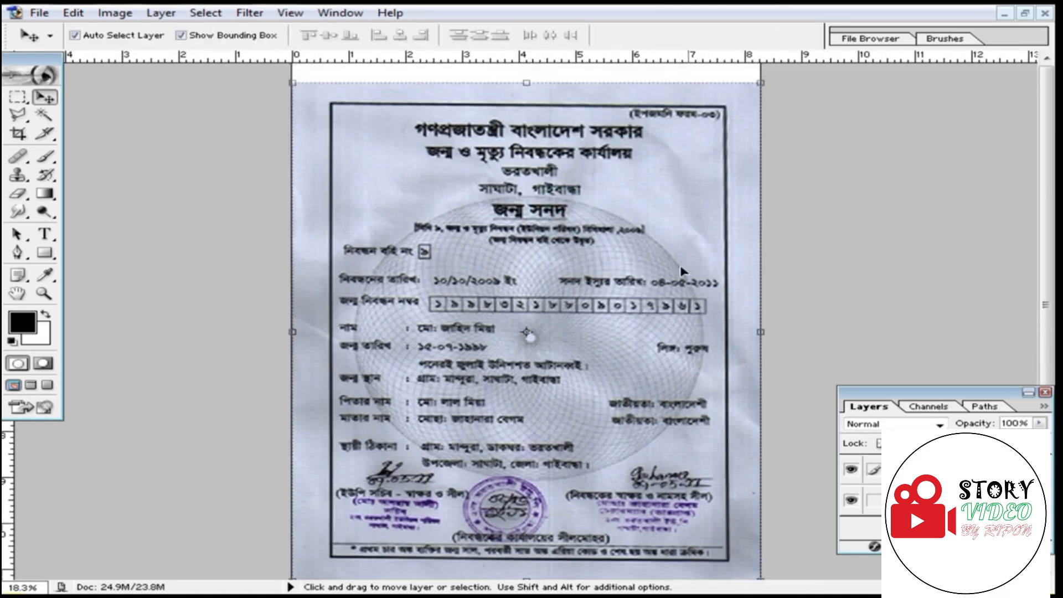
ctrl+click(649, 207)
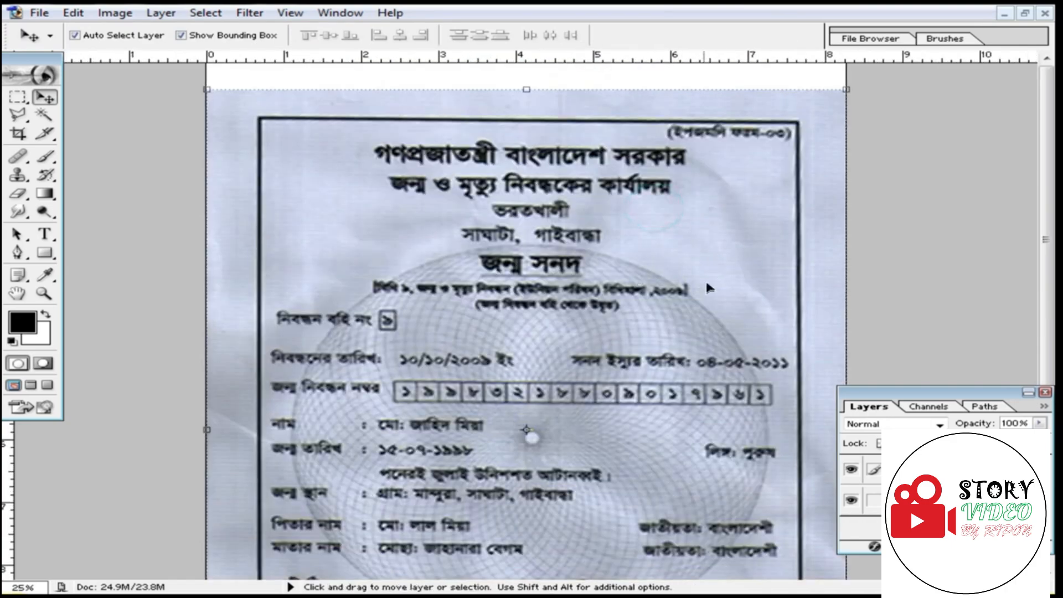
scroll(696, 288, down, 2)
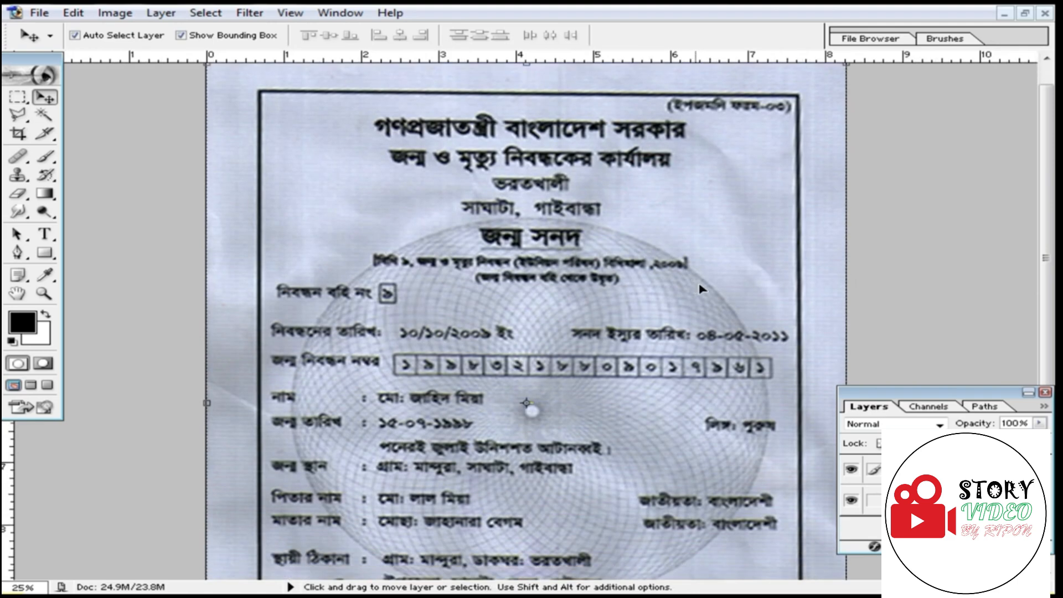
key(ctrl+l)
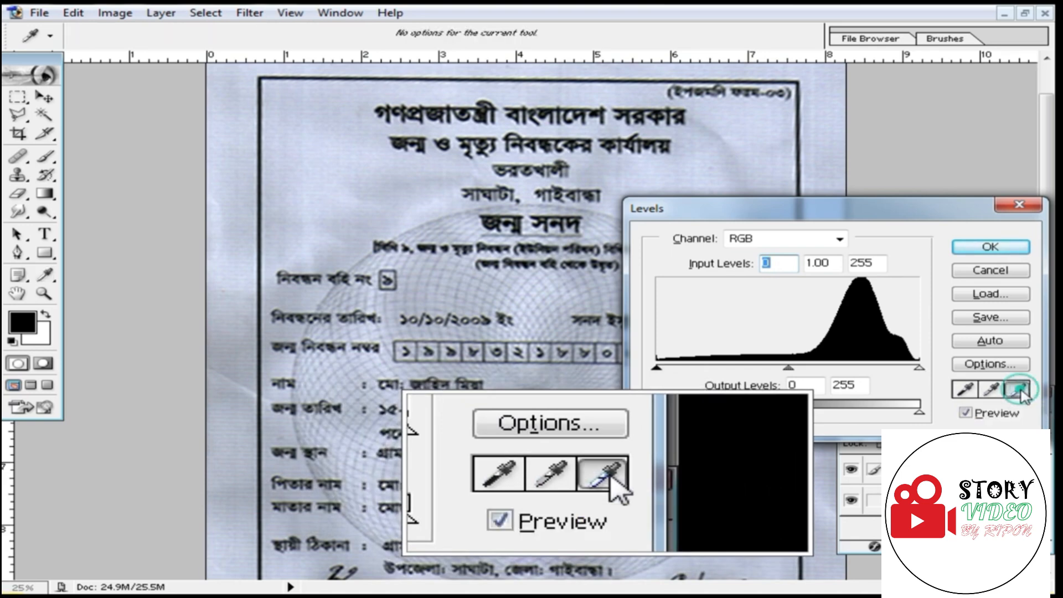
- Sample the paper area as the Levels white point and apply it to whiten the background
click(1019, 390)
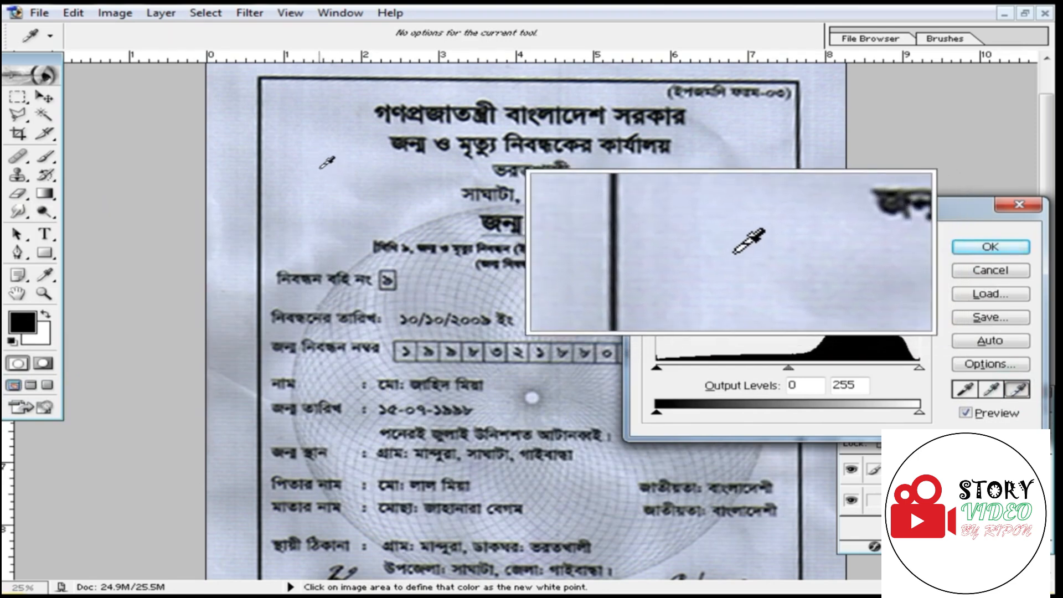
click(326, 161)
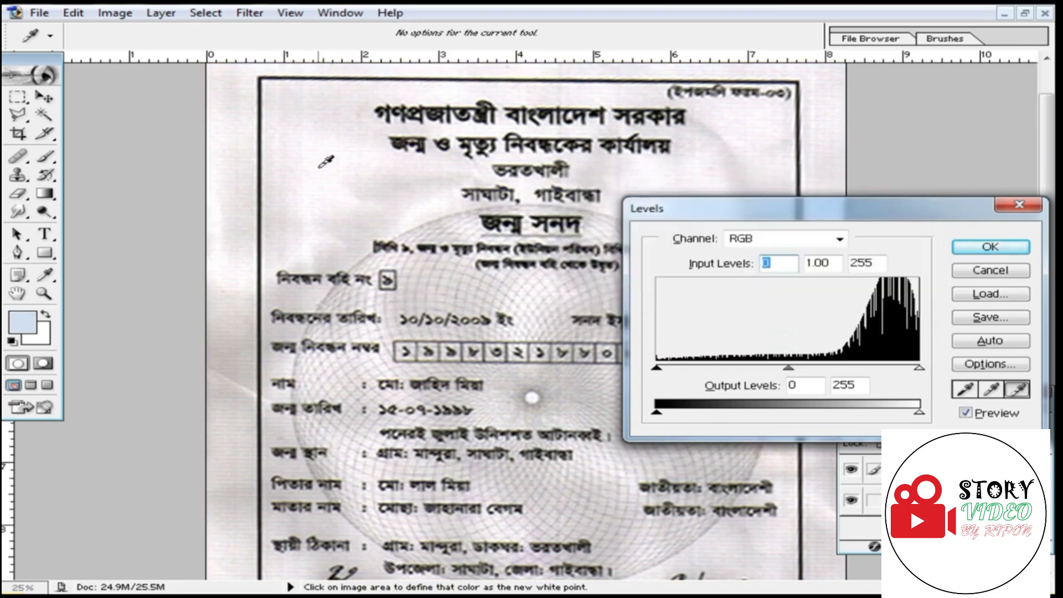
click(991, 247)
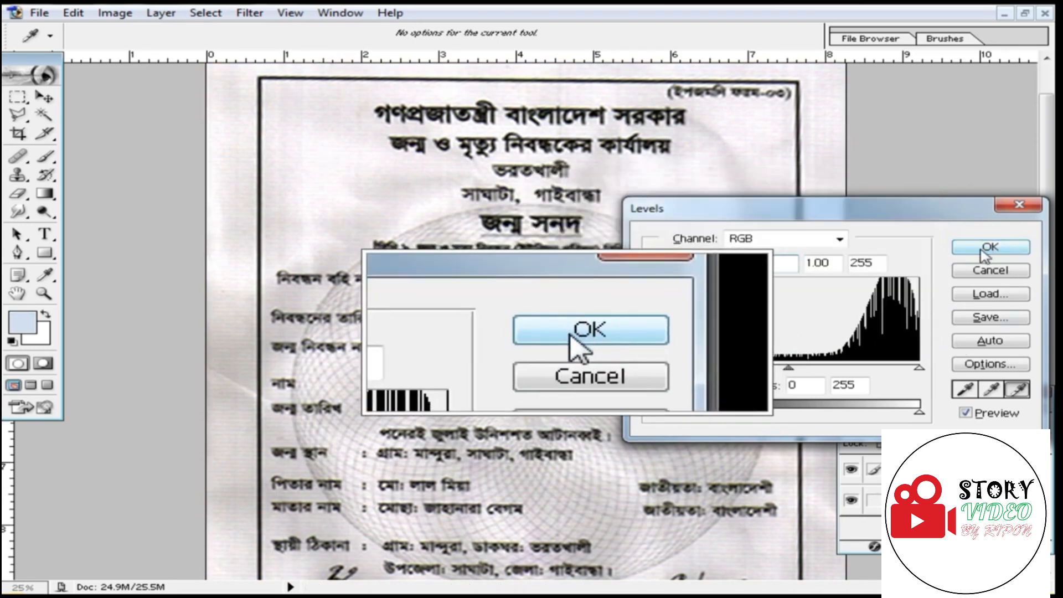
key(v)
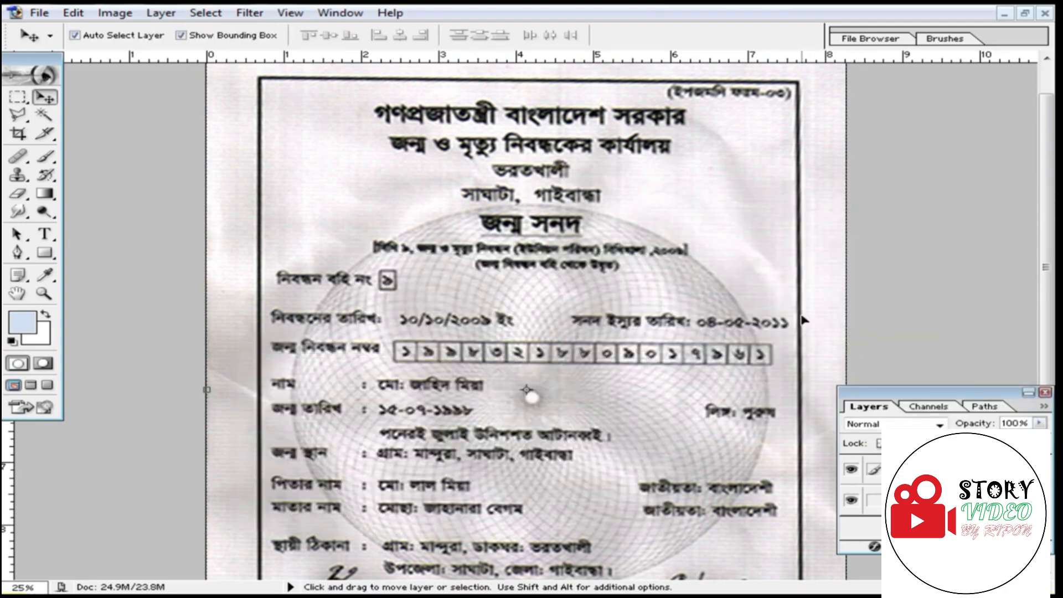
- Apply a second Levels pass with input levels 14, 0.74 and 222
key(ctrl+l)
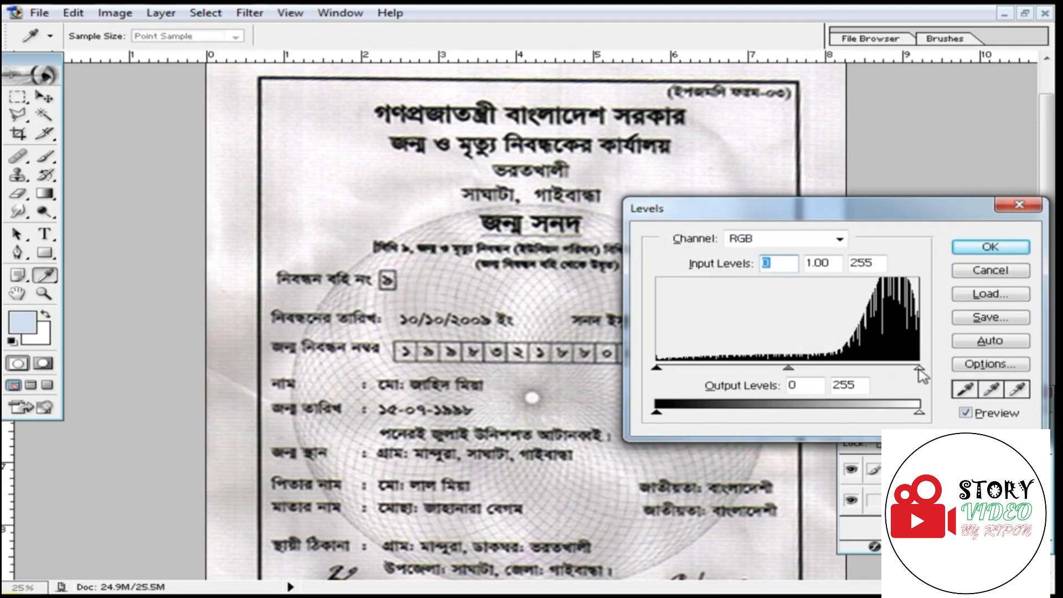
drag(919, 368, 888, 376)
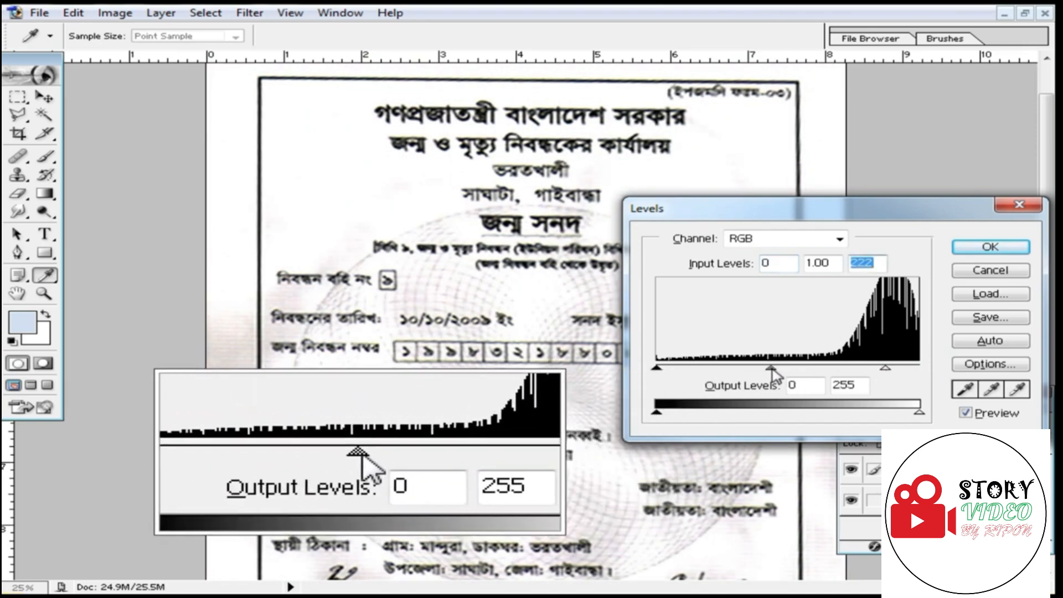
drag(771, 370, 793, 375)
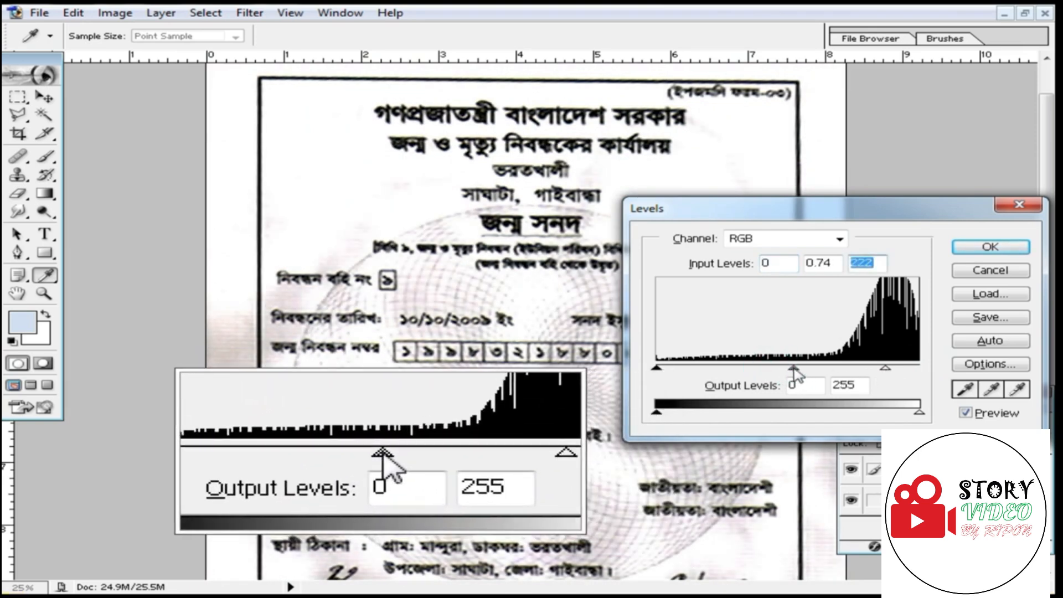
drag(667, 367, 672, 367)
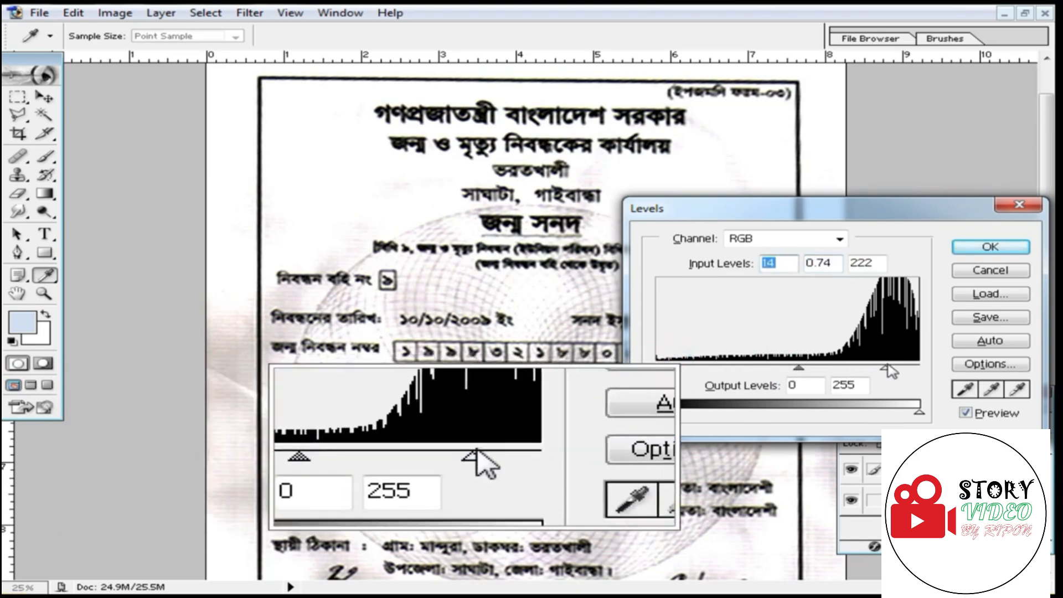
mouse_move(885, 367)
mouse_down()
mouse_move(864, 370)
mouse_move(888, 375)
mouse_up()
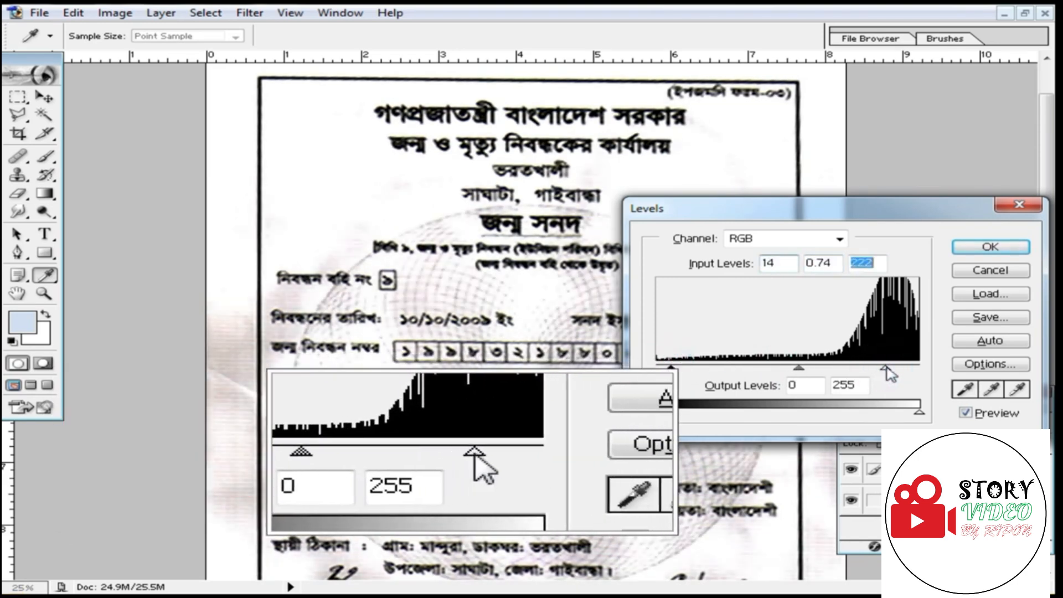
click(984, 248)
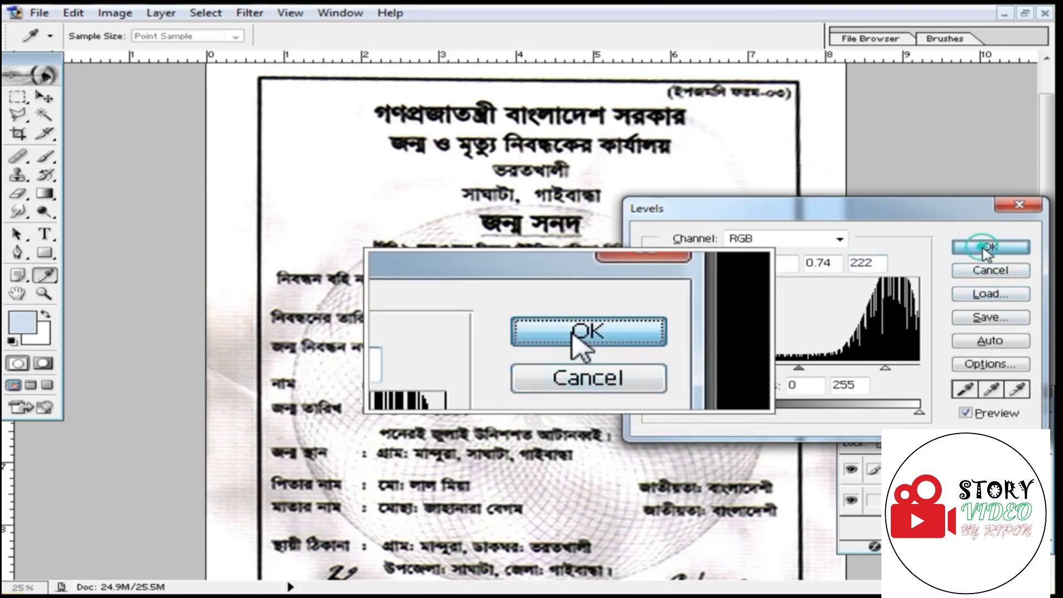
key(v)
scroll(633, 349, down, 3)
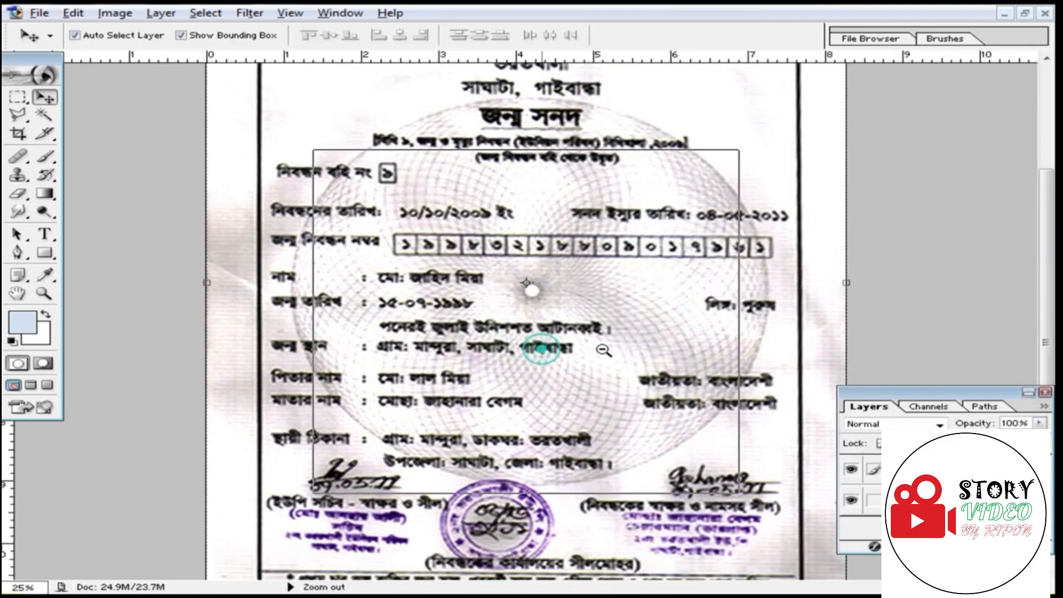
- Select the Dodge tool and set its Range to Highlights with Exposure 100%
key(ctrl+0)
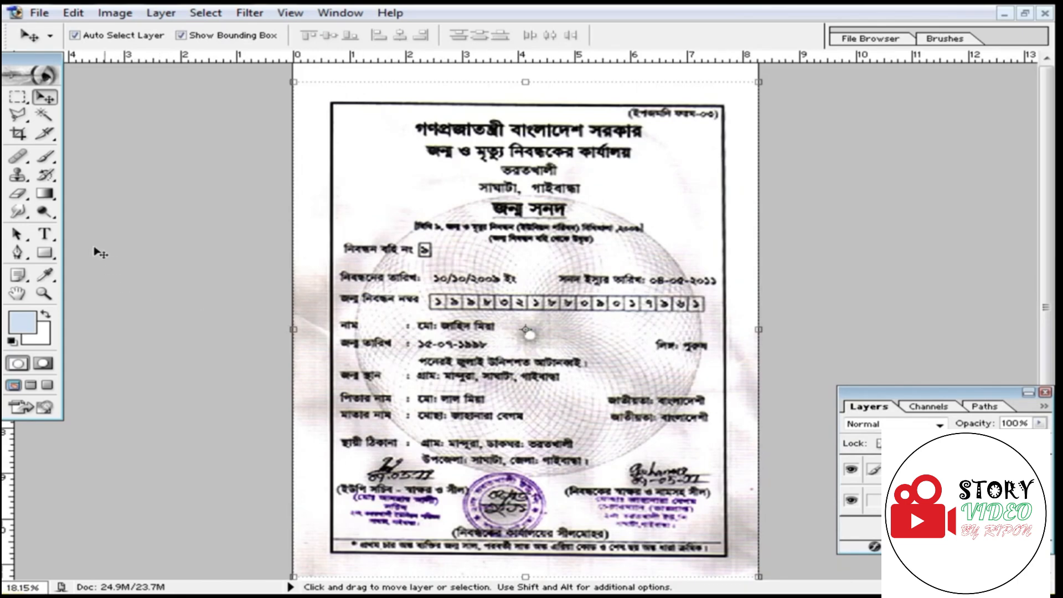
click(46, 213)
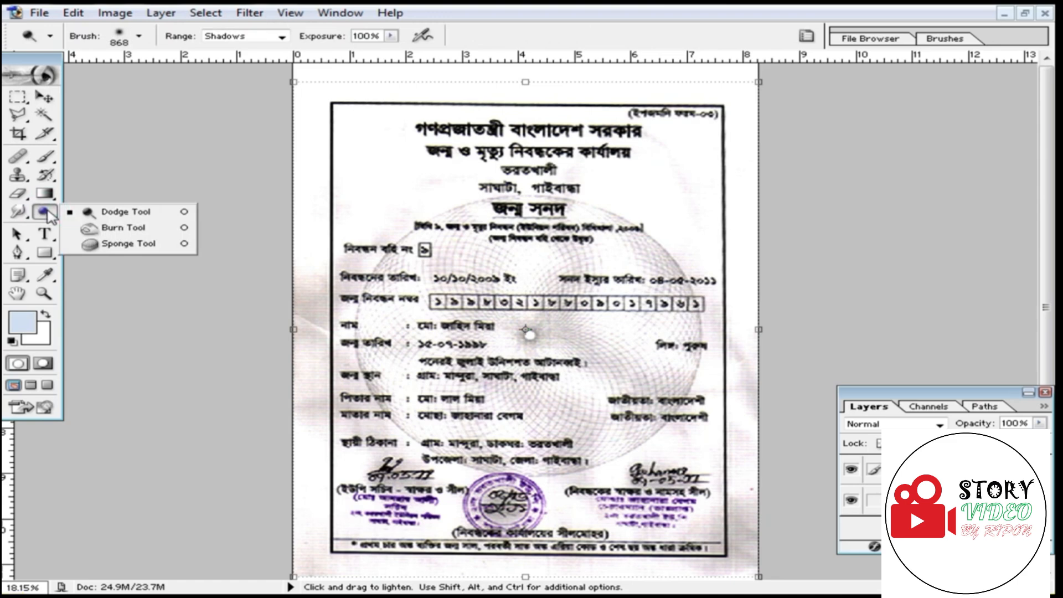
click(123, 215)
click(283, 37)
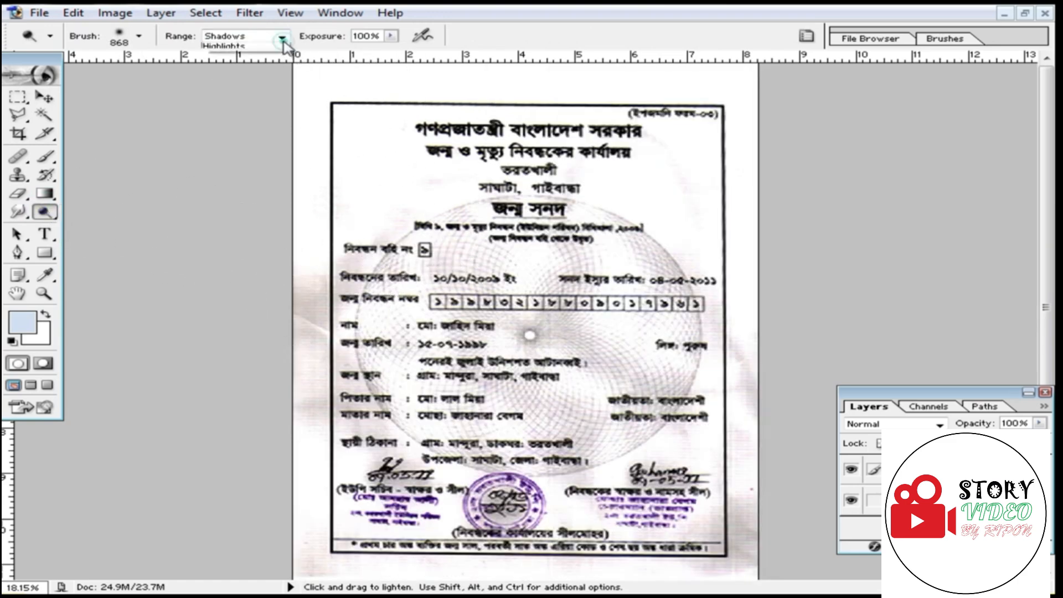
click(230, 70)
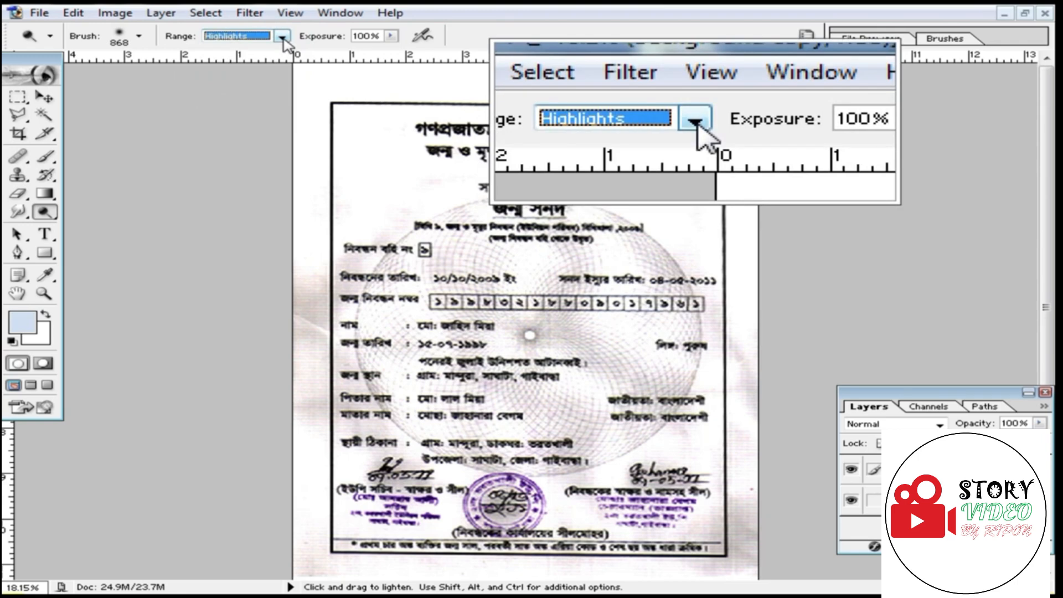
click(283, 37)
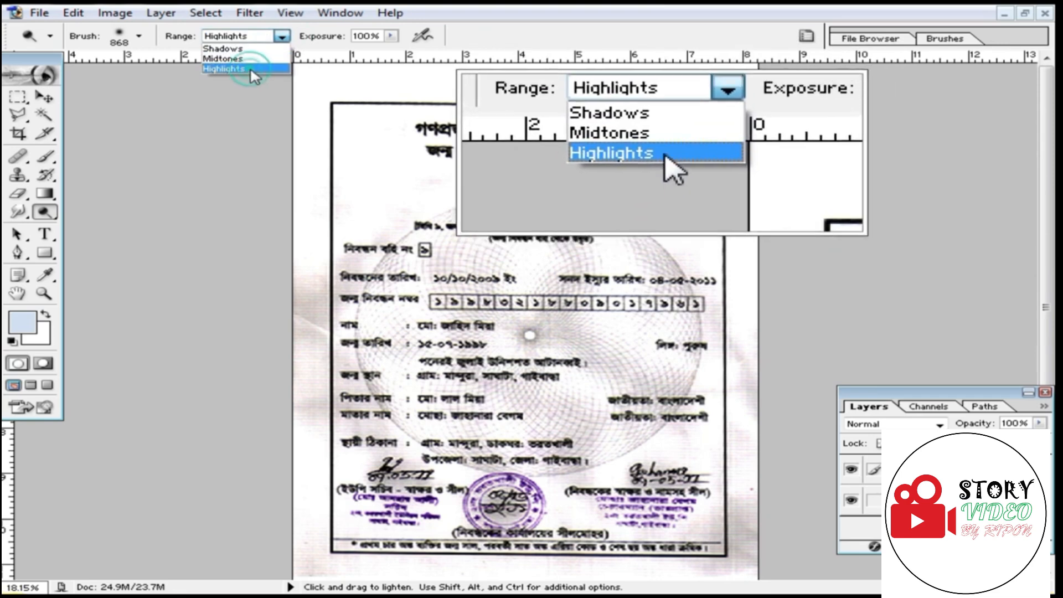
click(250, 69)
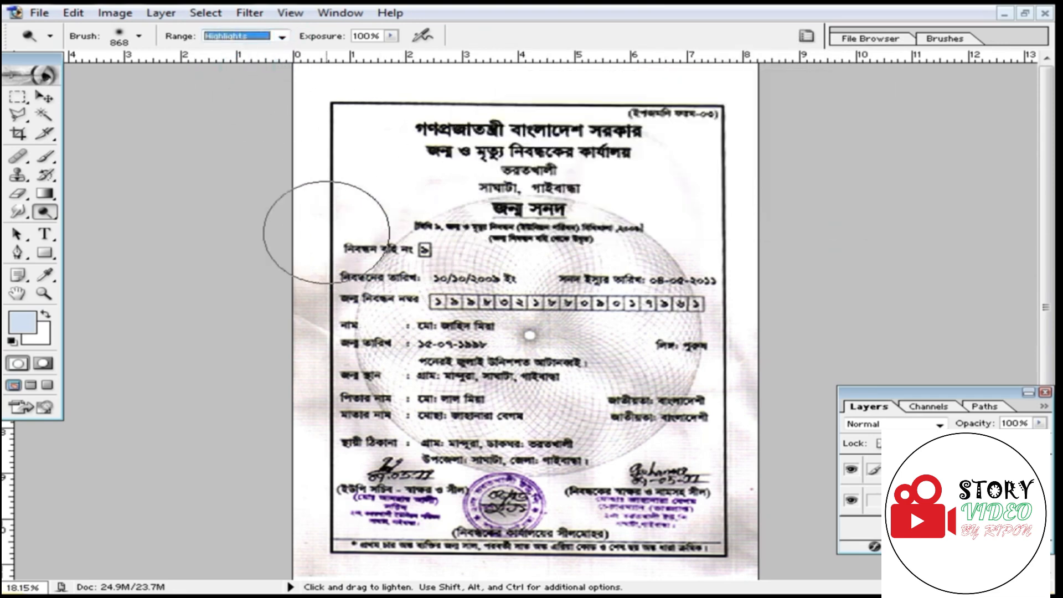
- Dodge the grey smudges along the left margin, top margin, signatures, seal, header and footer
mouse_move(327, 233)
mouse_down()
mouse_move(308, 240)
mouse_move(260, 487)
mouse_move(269, 562)
mouse_move(332, 576)
mouse_move(783, 486)
mouse_move(741, 516)
mouse_move(783, 380)
mouse_move(775, 288)
mouse_move(772, 325)
mouse_up()
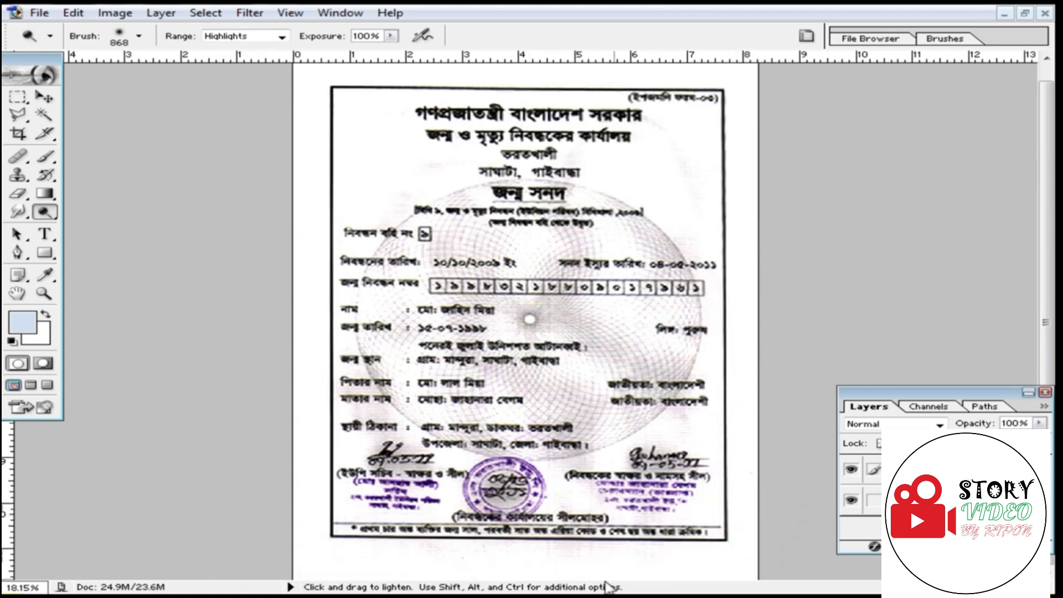
scroll(308, 273, up, 1)
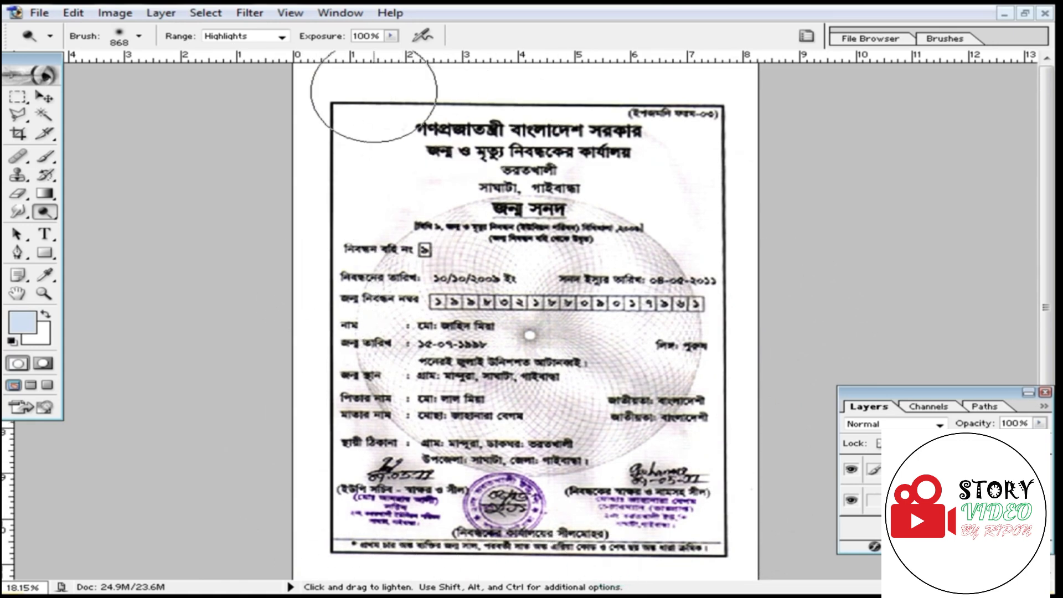
click(802, 138)
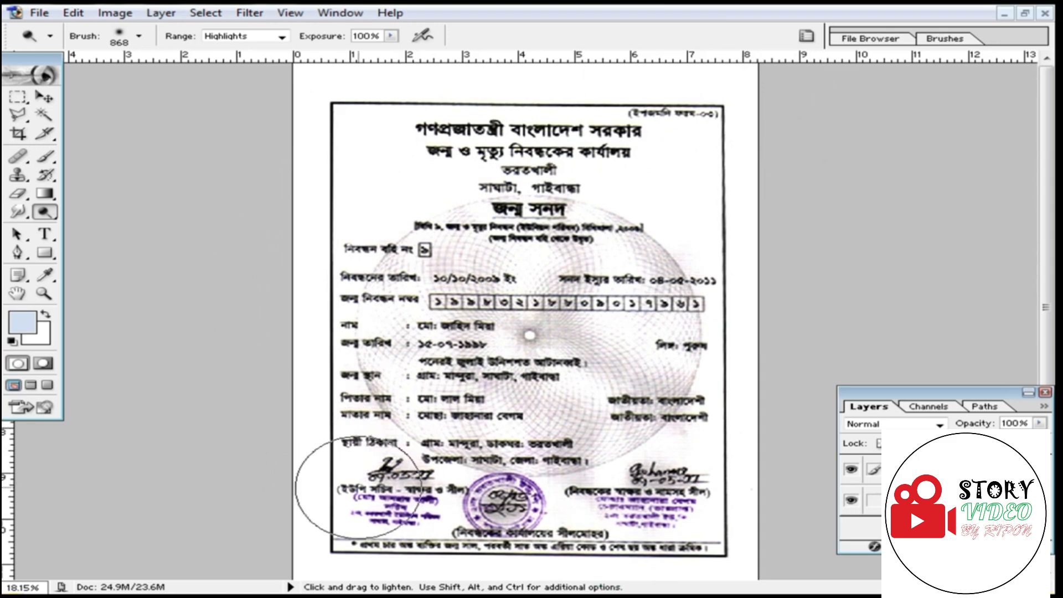
mouse_move(352, 487)
mouse_down()
mouse_move(377, 501)
mouse_move(363, 492)
mouse_move(541, 524)
mouse_move(666, 509)
mouse_move(685, 491)
mouse_move(601, 512)
mouse_move(688, 494)
mouse_move(741, 459)
mouse_up()
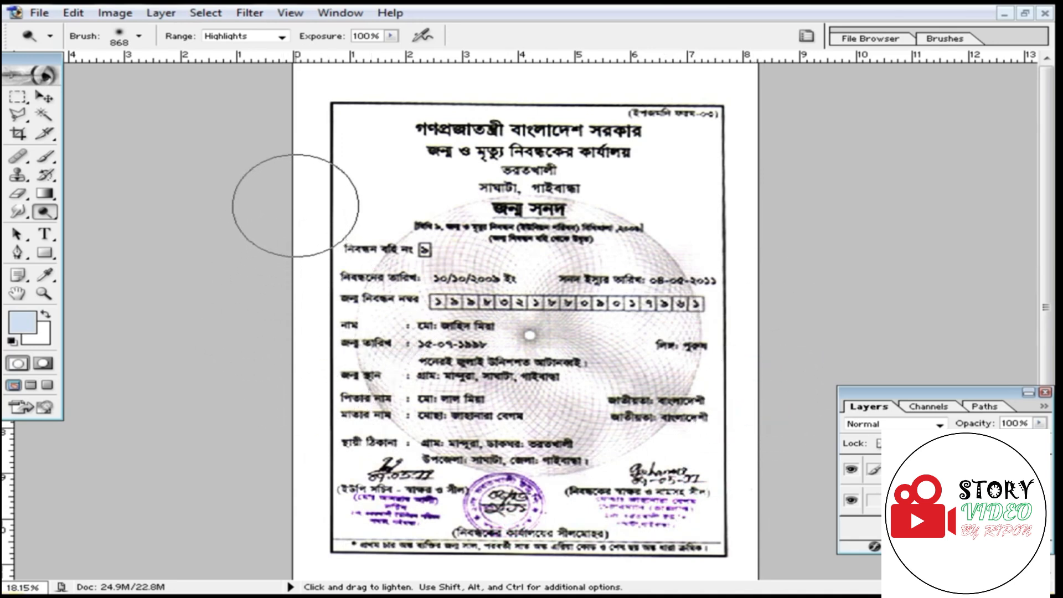
mouse_move(489, 119)
mouse_down()
mouse_move(669, 122)
mouse_move(659, 133)
mouse_up()
drag(416, 541, 614, 540)
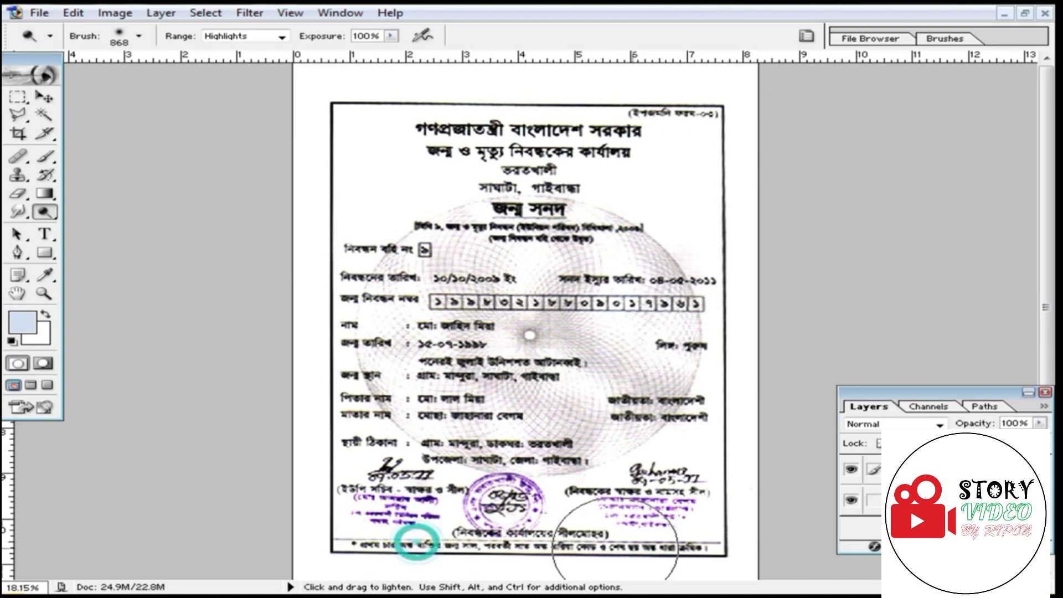
- Zoom in to inspect the registration number row, then return to the full page
key(ctrl+minus)
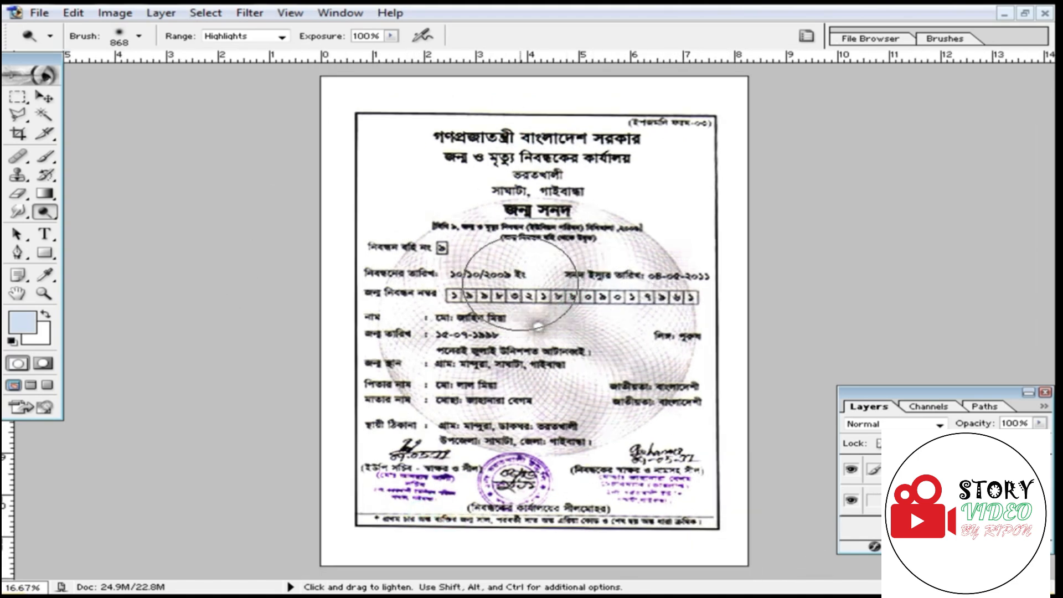
ctrl+click(539, 268)
scroll(575, 271, up, 1)
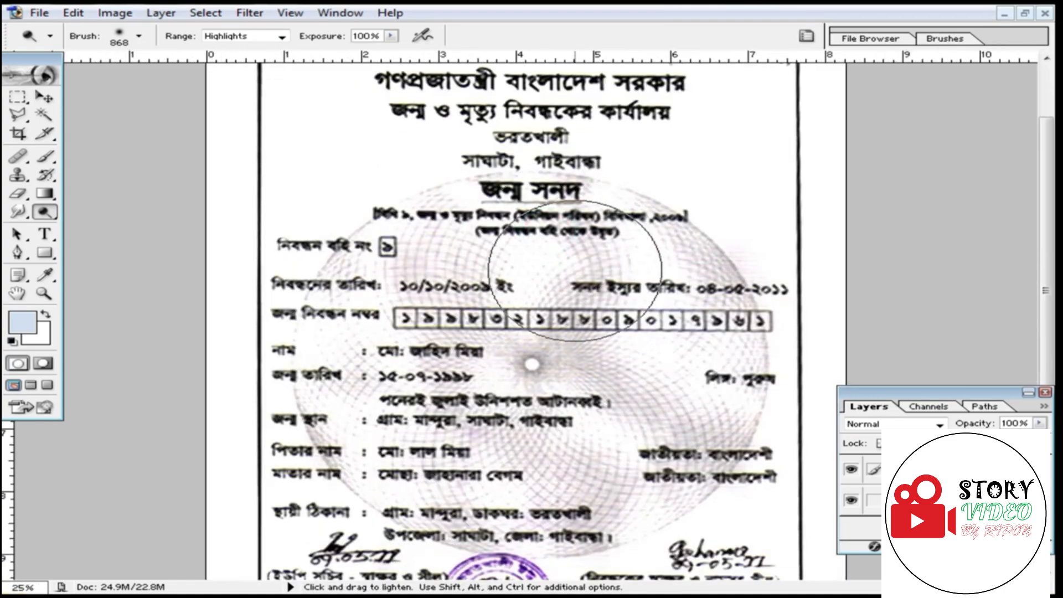
scroll(575, 271, down, 3)
ctrl+alt+click(592, 297)
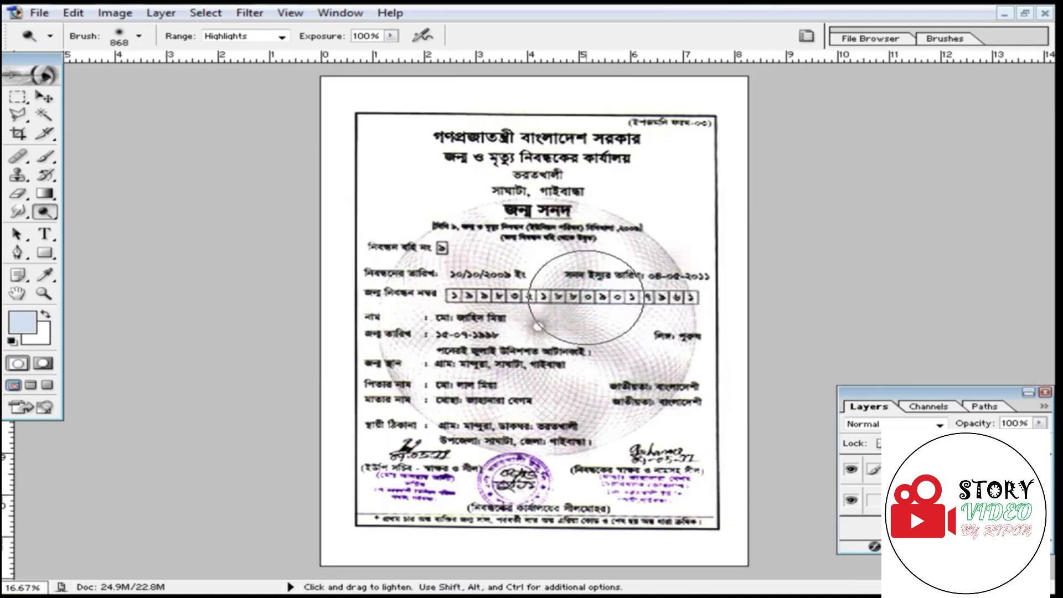
scroll(585, 298, up, 1)
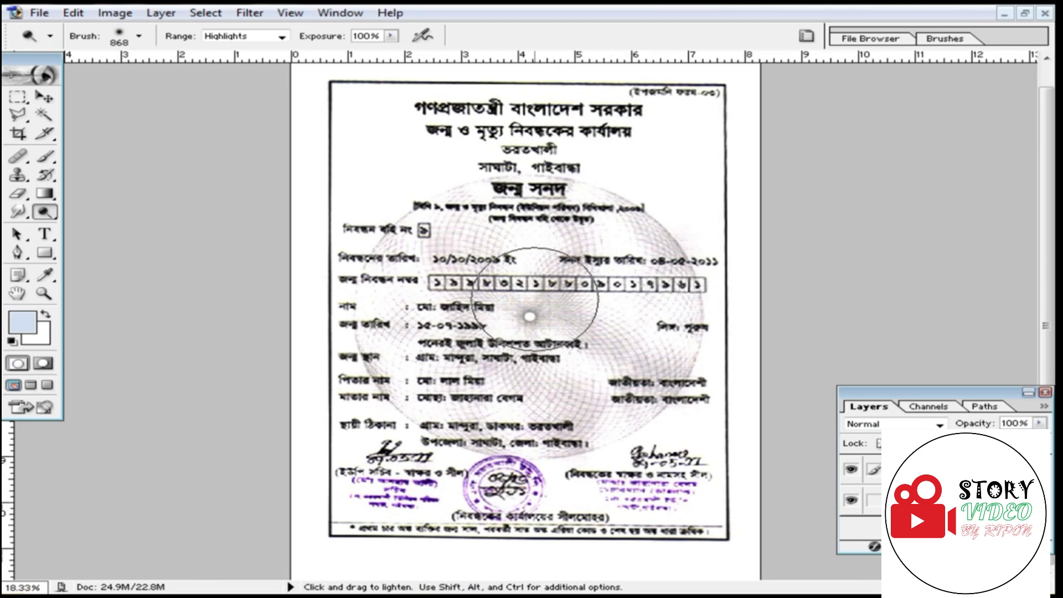
- Save the cleaned certificate as 666.jpg at maximum JPEG quality
key(ctrl+s)
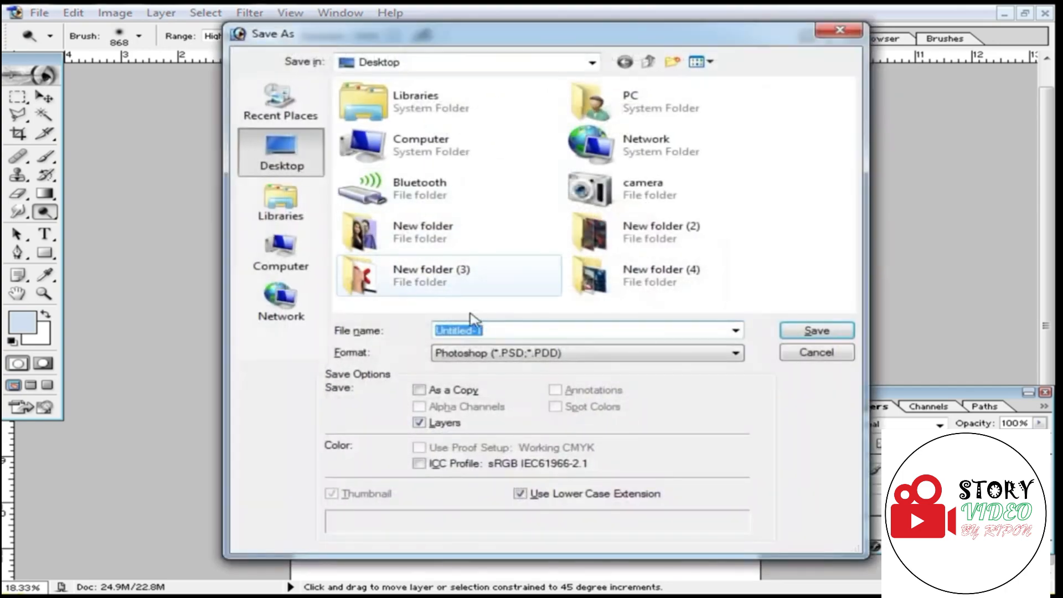
text(666)
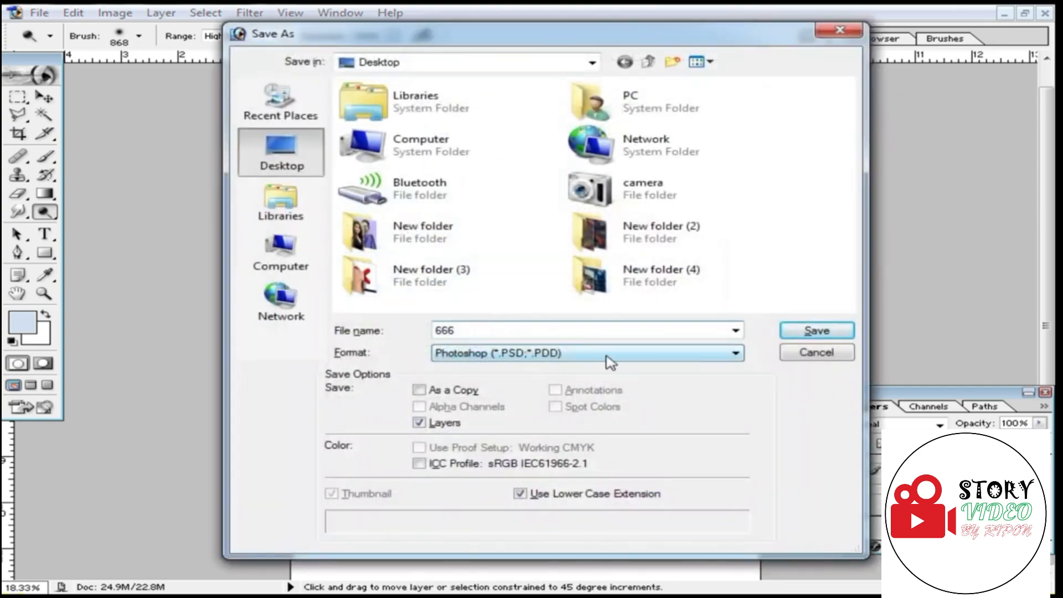
click(607, 357)
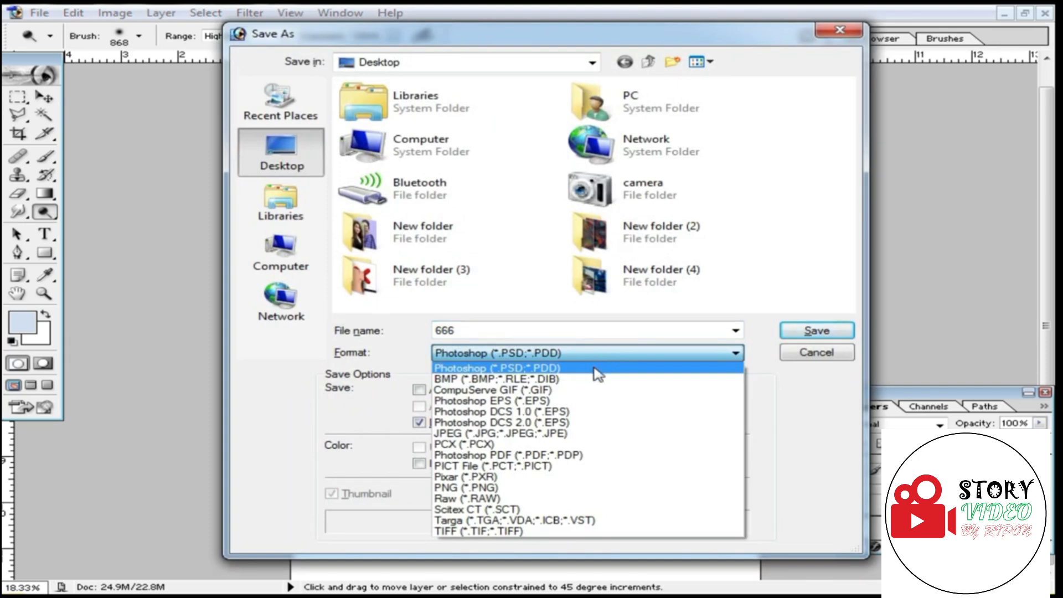
click(497, 434)
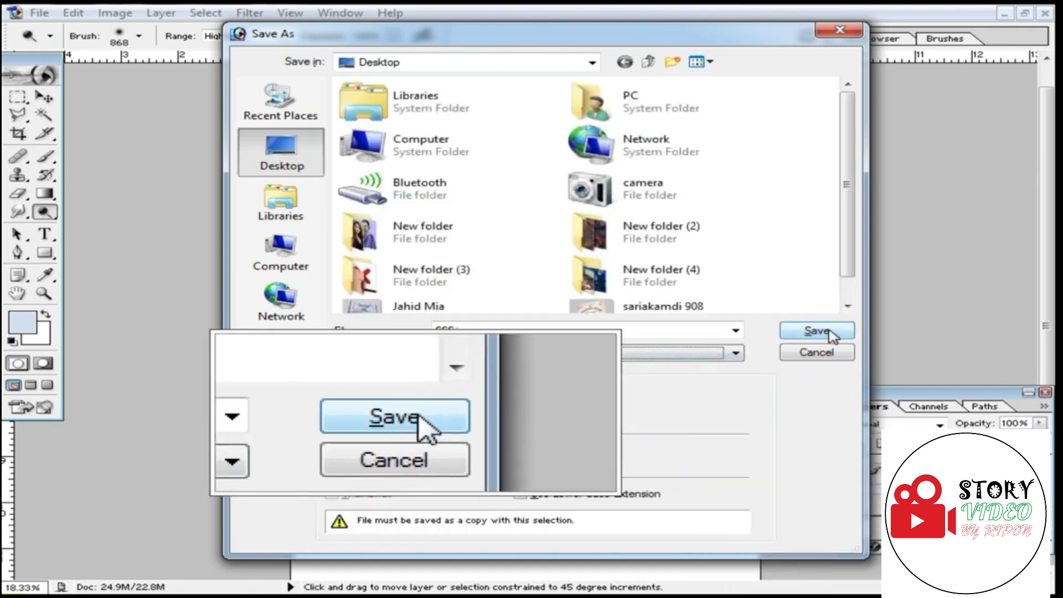
click(829, 330)
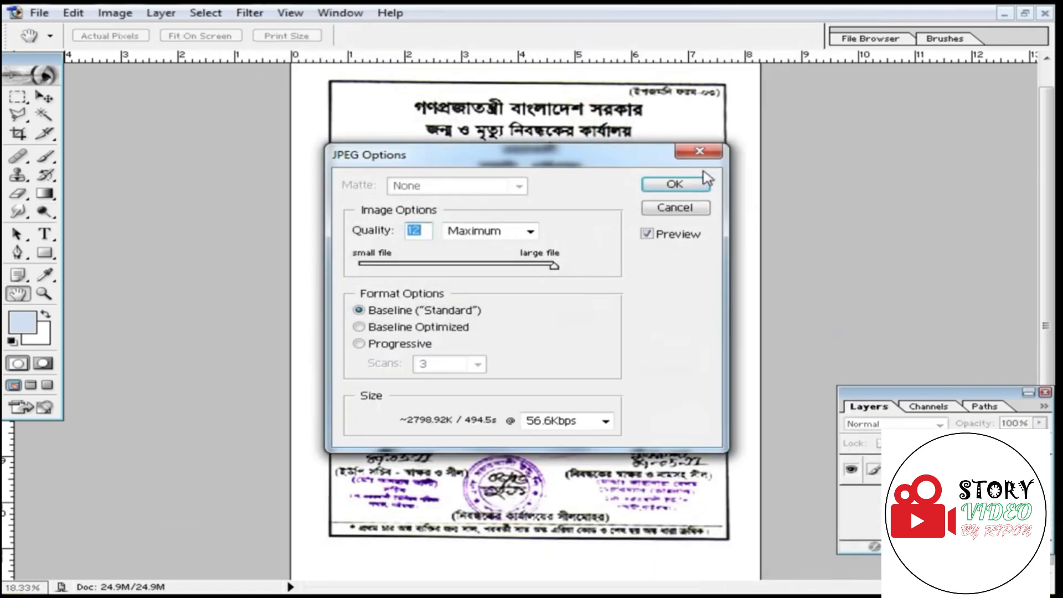
click(676, 186)
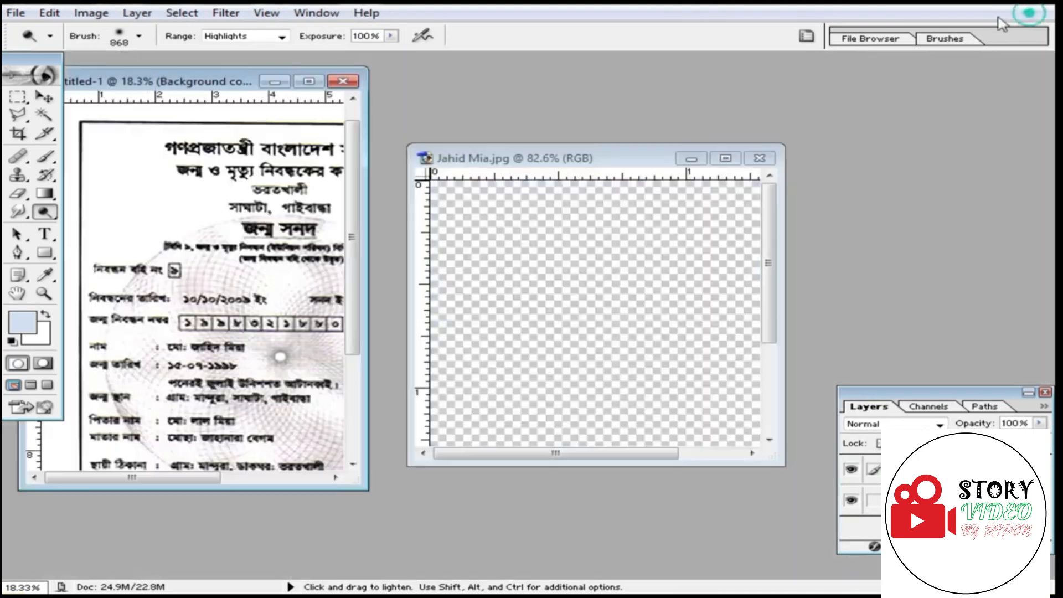
- Close the working document and the original photo without saving changes
click(343, 82)
click(544, 233)
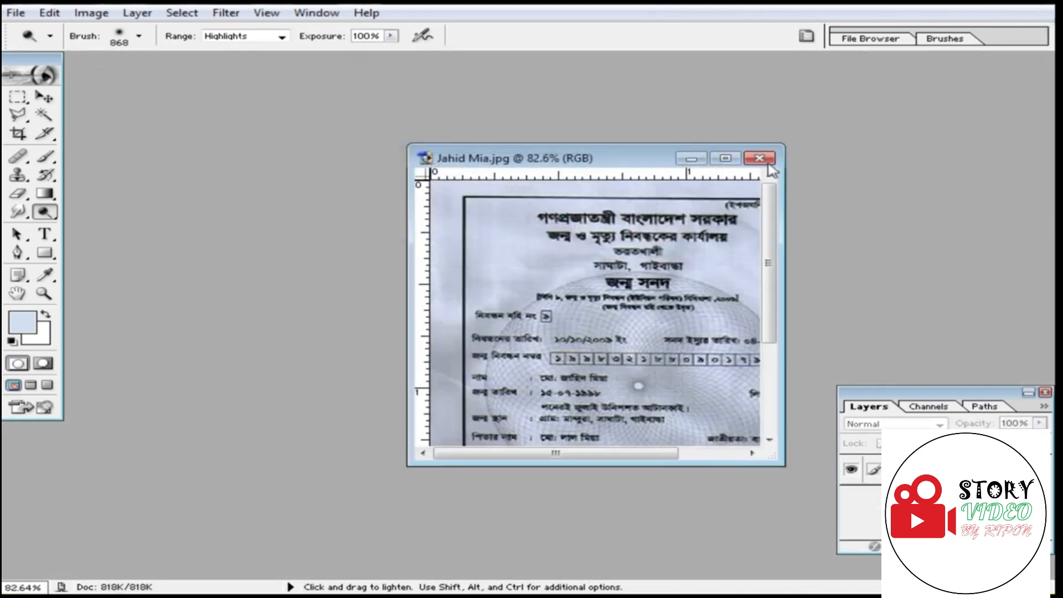
click(772, 151)
click(528, 231)
- Reopen 666.jpg together with the original certificate photo, placing the original on the right
double_click(766, 242)
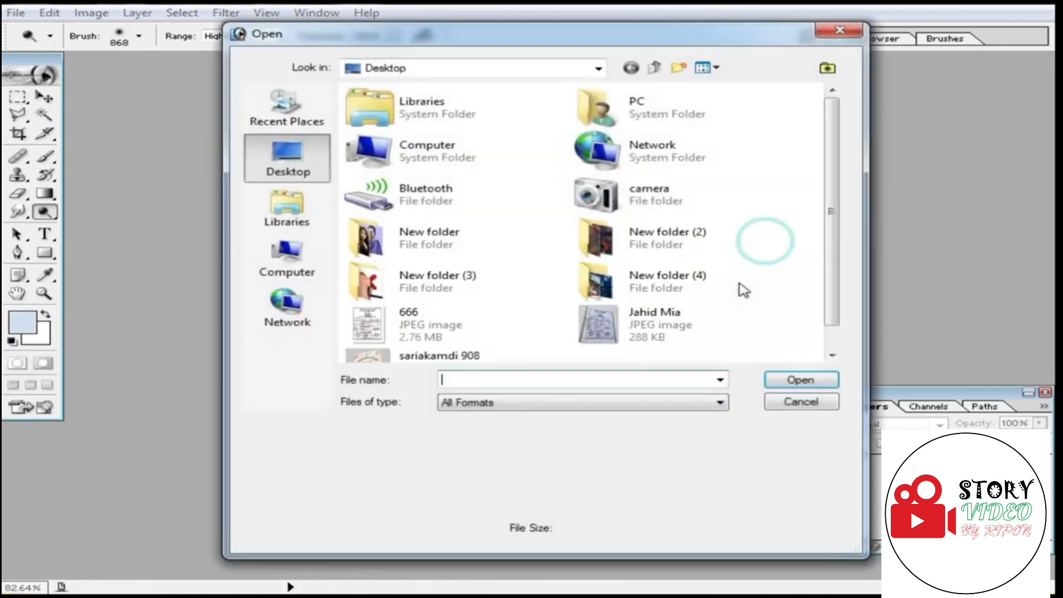
click(719, 324)
ctrl+click(463, 327)
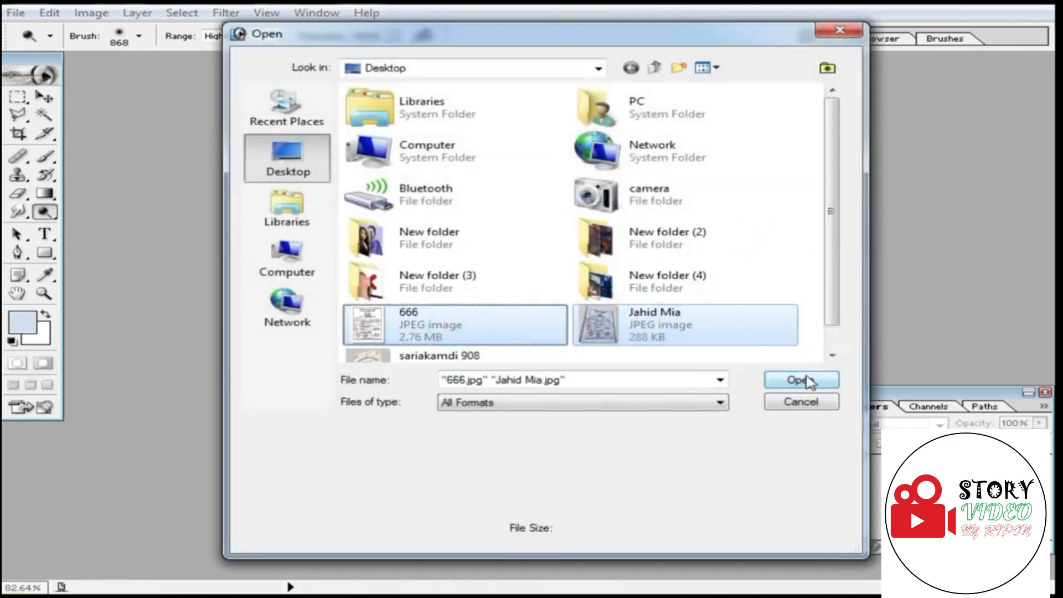
click(801, 379)
drag(231, 76, 797, 93)
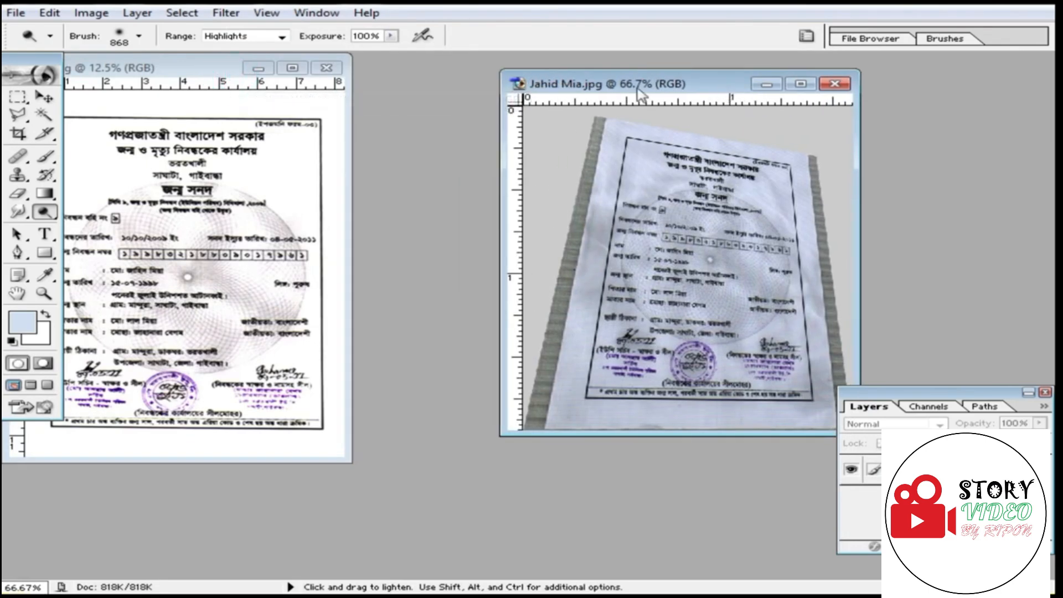
- Compare 666.jpg side by side with the original skewed photo, then close 666.jpg
drag(165, 66, 300, 90)
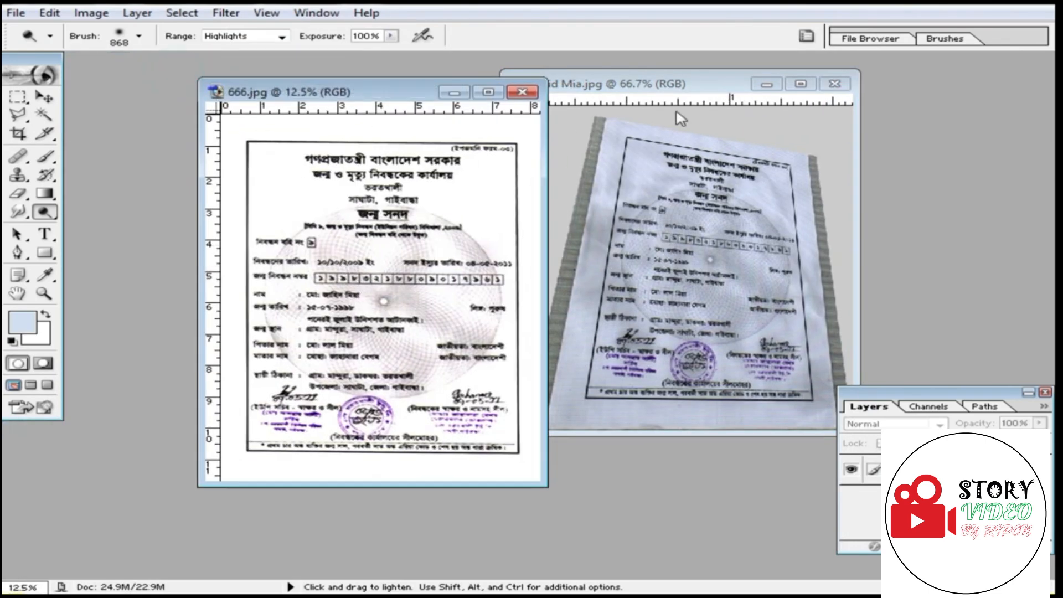
click(659, 84)
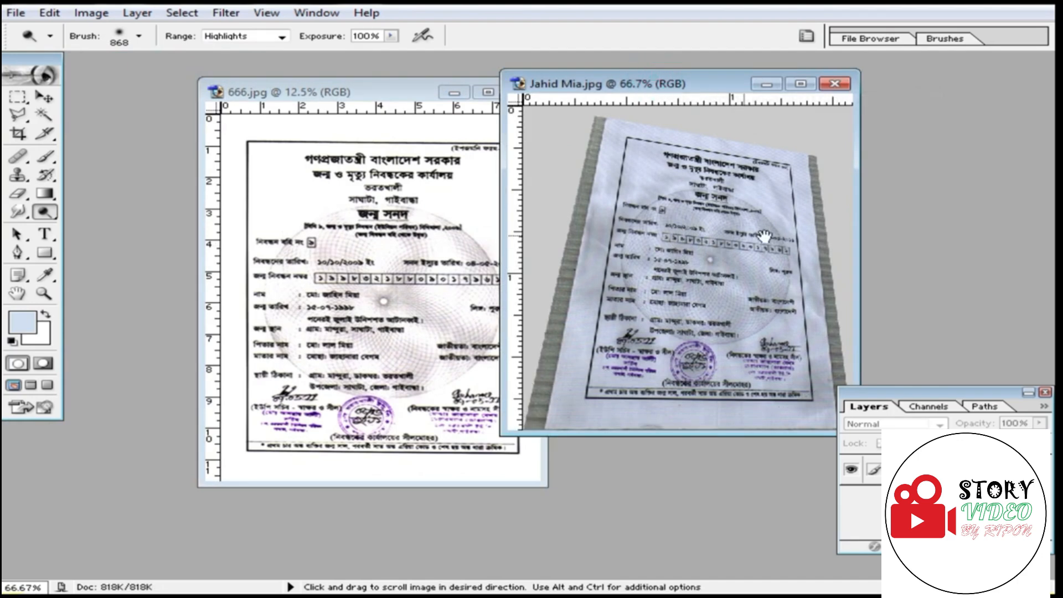
click(472, 99)
click(523, 92)
- Close the original photo and open sariakamdi 908.jpg in an enlarged window
click(834, 83)
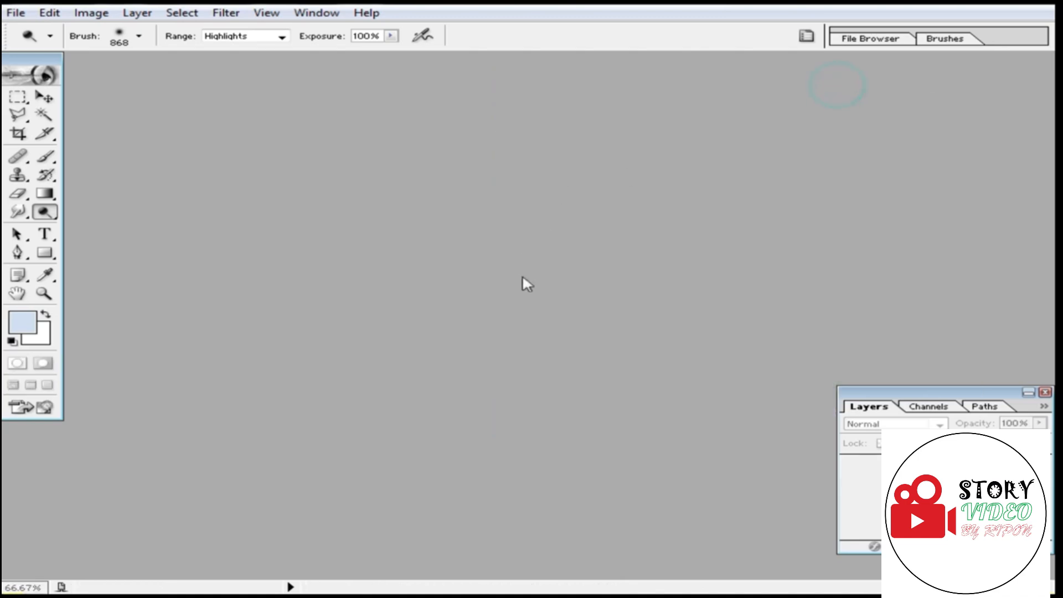
double_click(522, 277)
click(789, 342)
scroll(609, 332, down, 1)
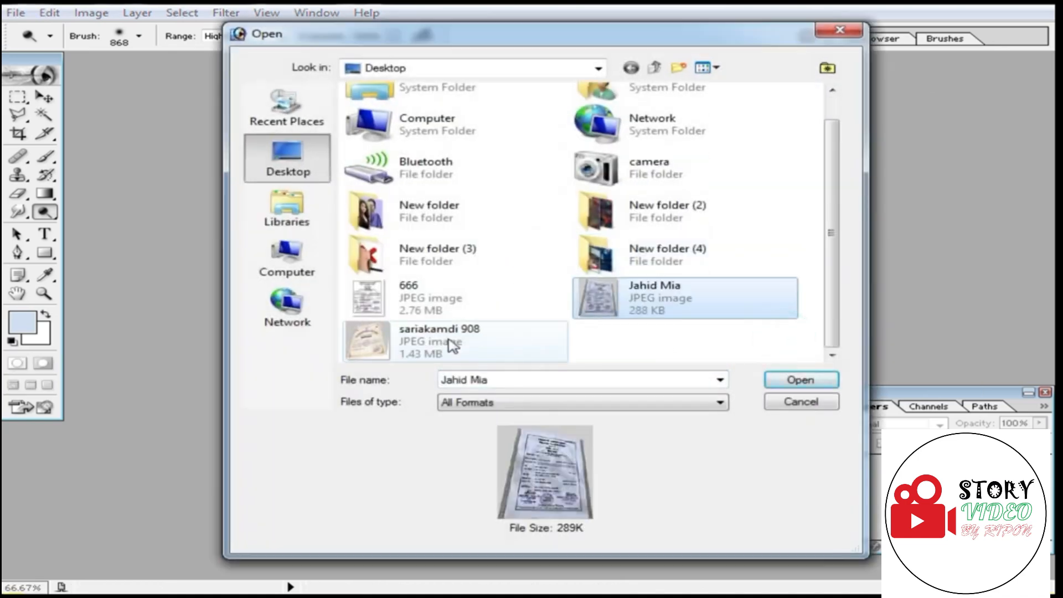
click(415, 344)
double_click(415, 344)
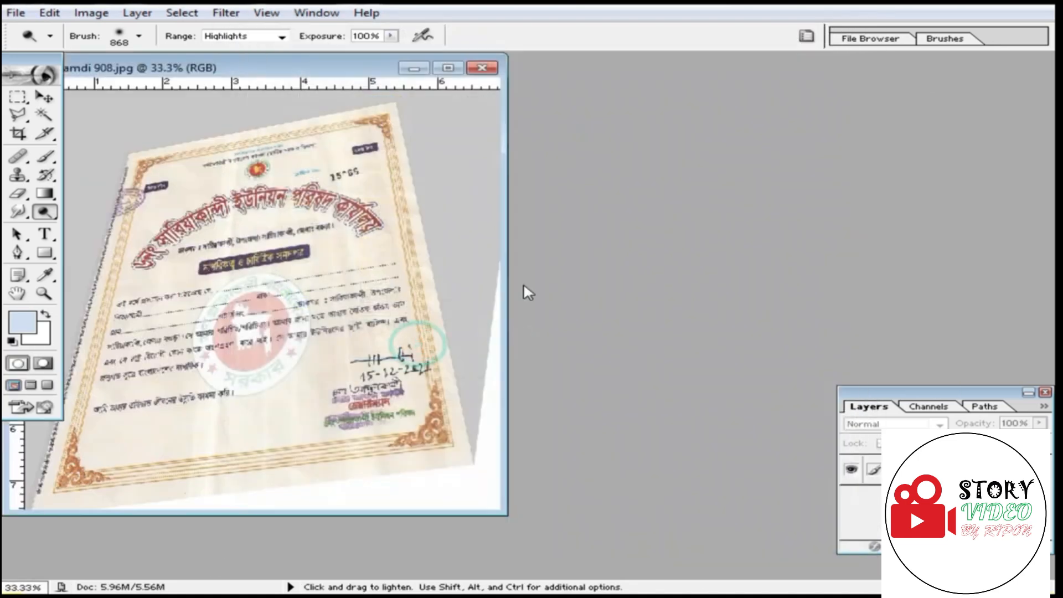
double_click(333, 68)
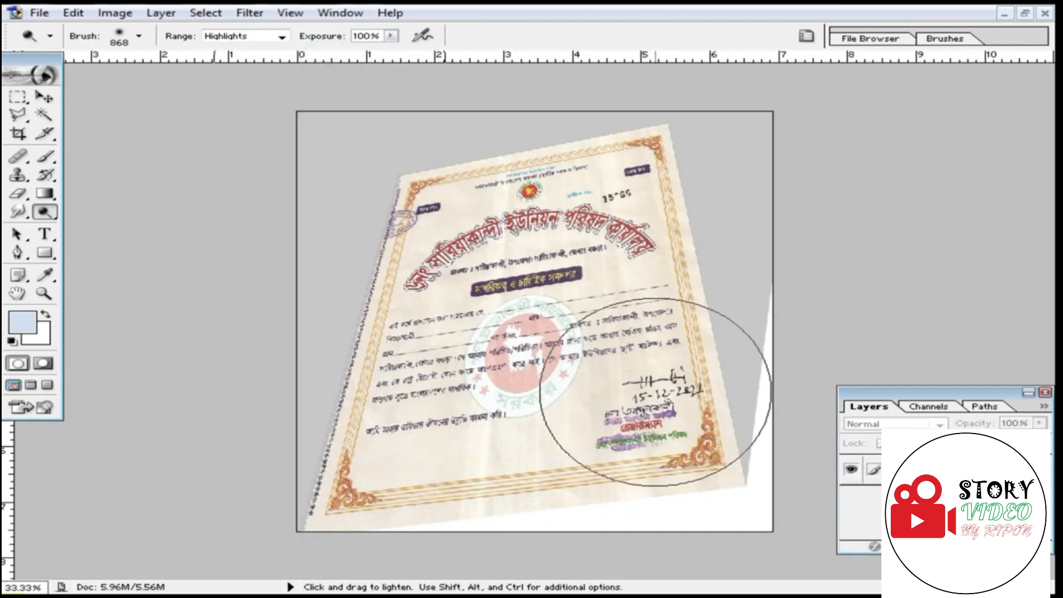
- Select the entire certificate image and zoom out to see the whole page
key(ctrl)
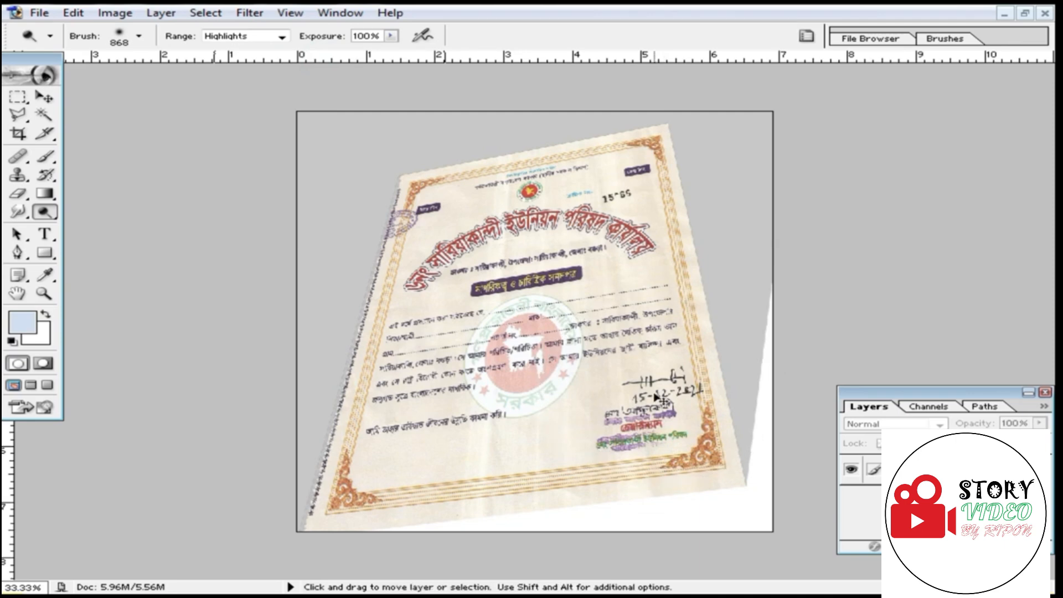
key(ctrl+a)
key(ctrl+minus)
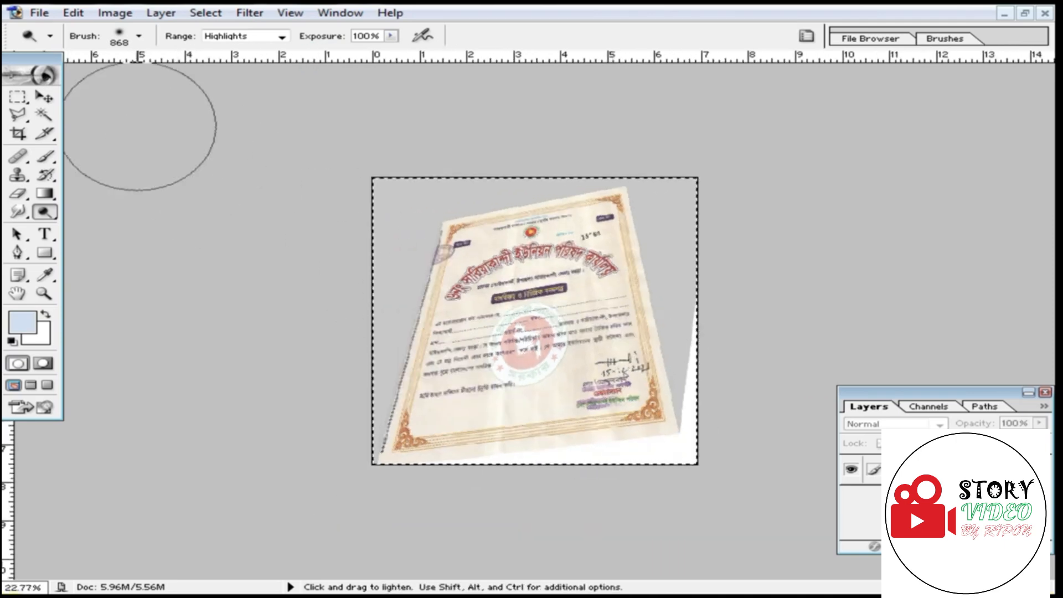
click(43, 97)
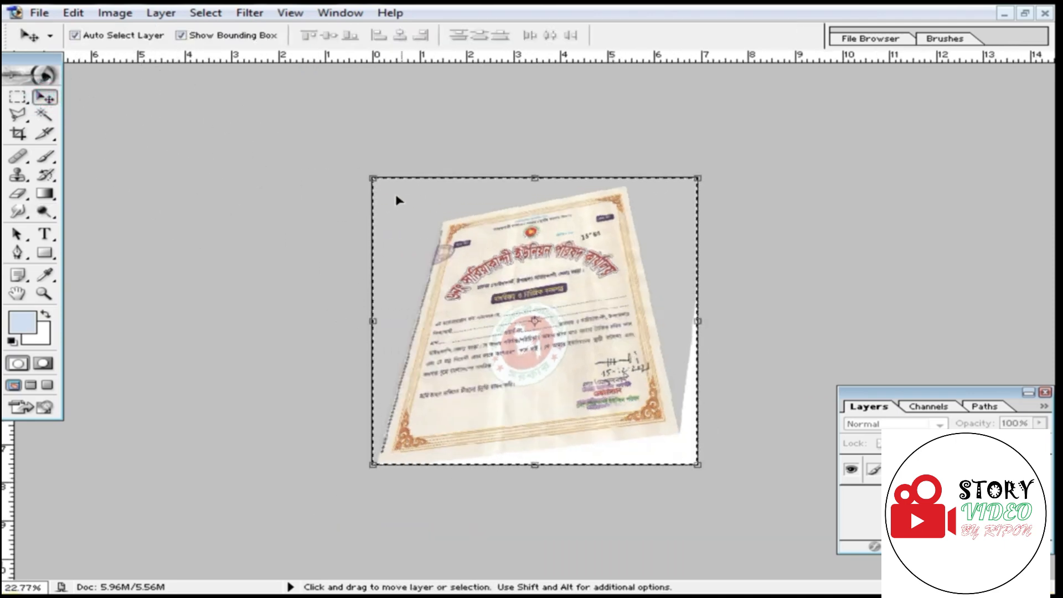
drag(373, 178, 244, 95)
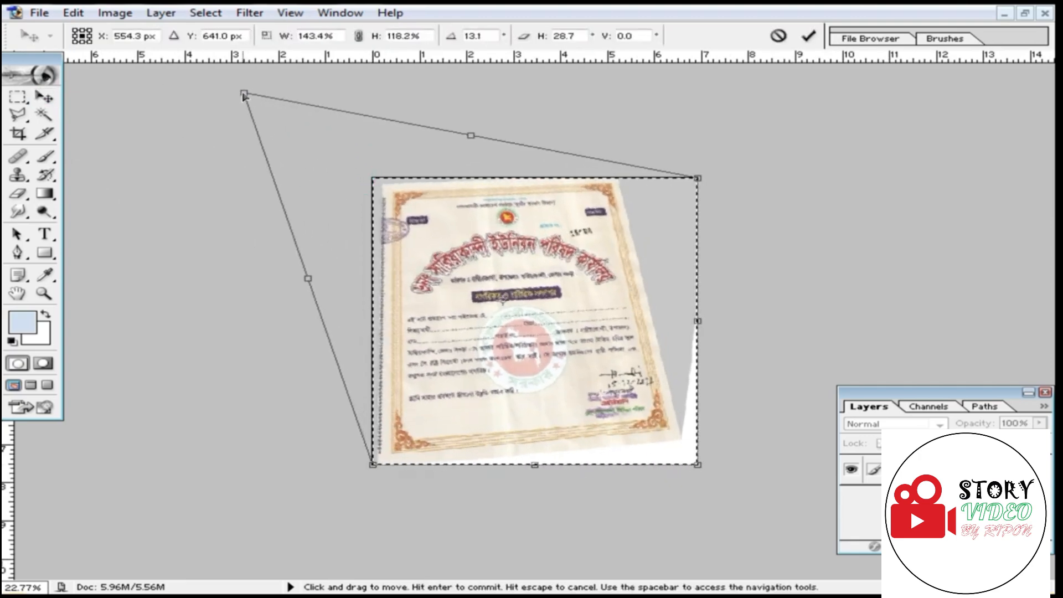
drag(697, 178, 803, 180)
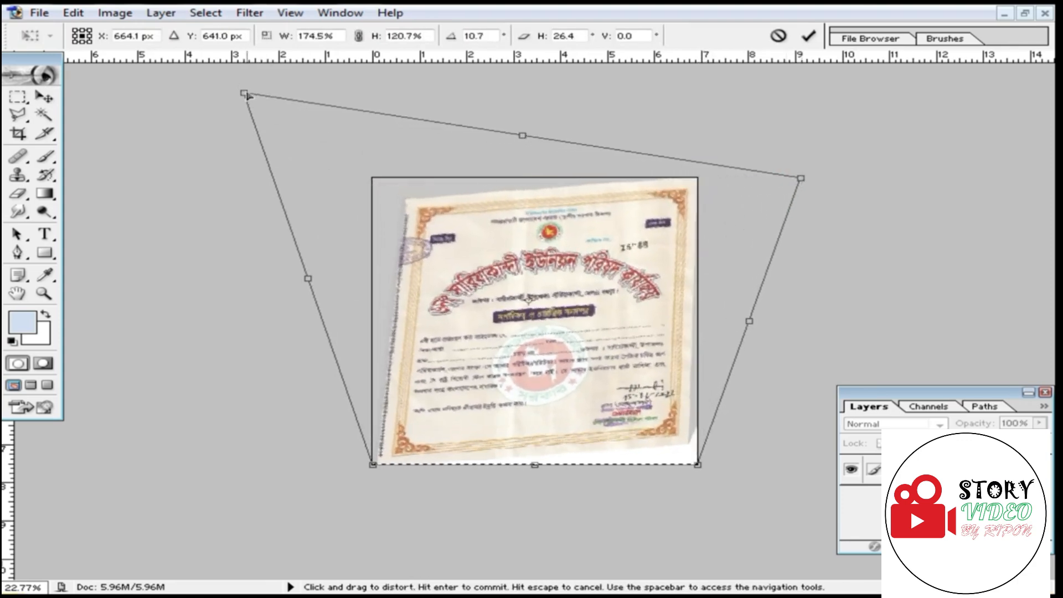
drag(244, 94, 158, 36)
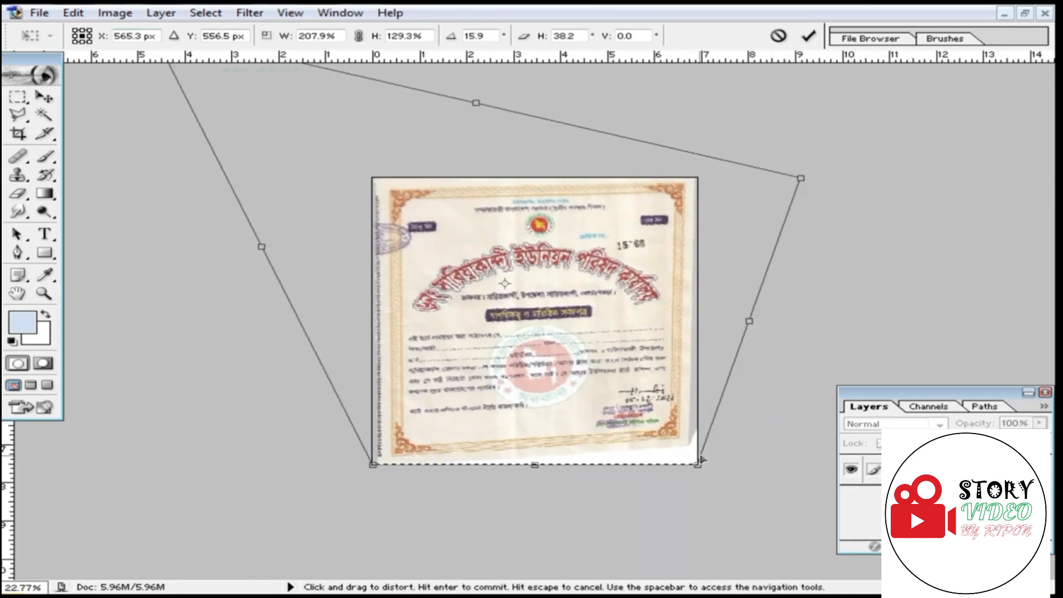
drag(697, 468, 706, 492)
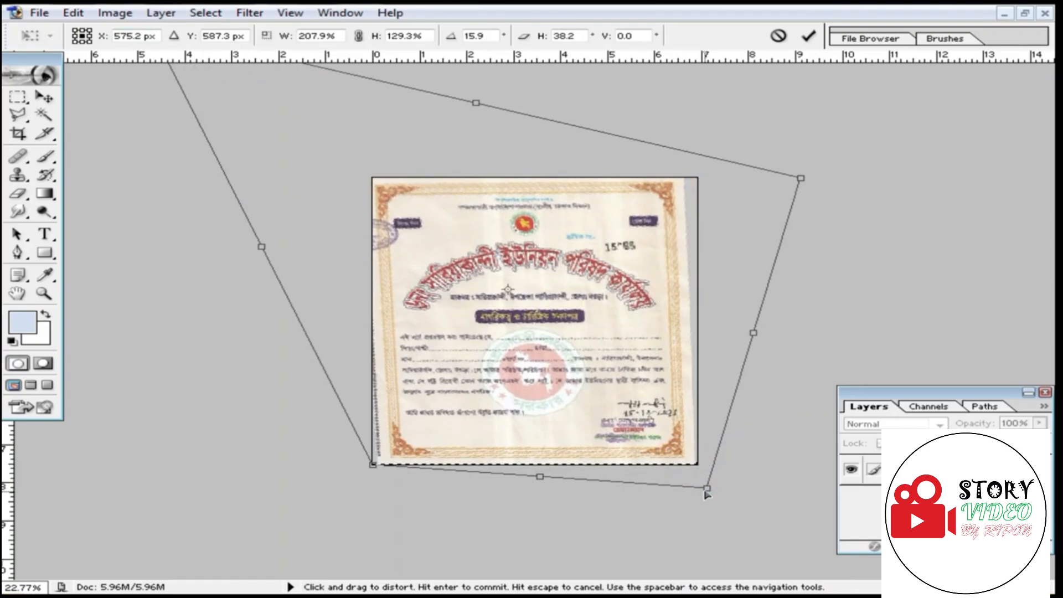
drag(802, 180, 818, 184)
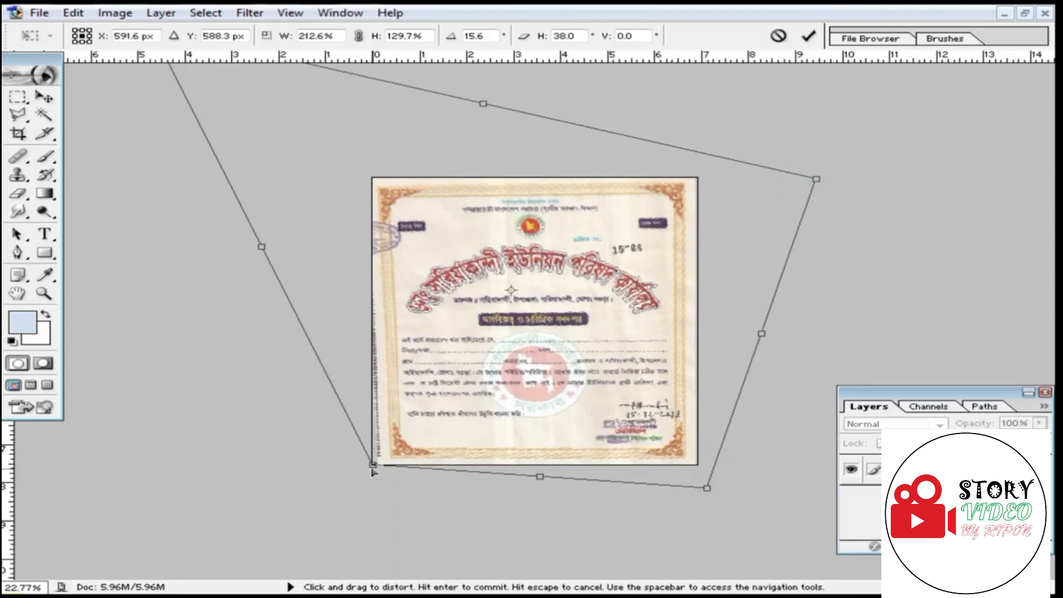
drag(373, 470, 364, 467)
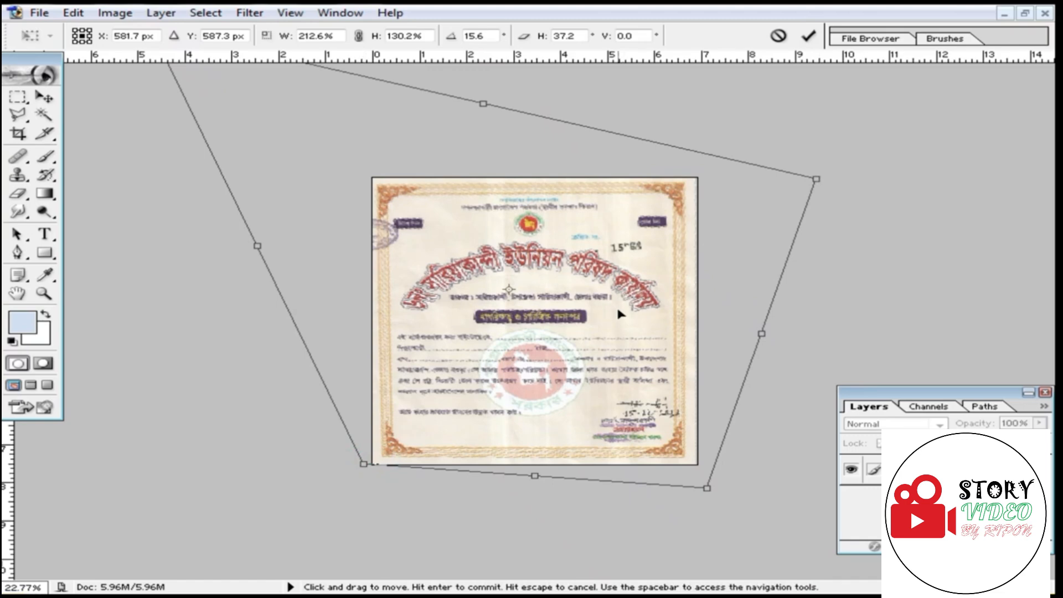
key(Return)
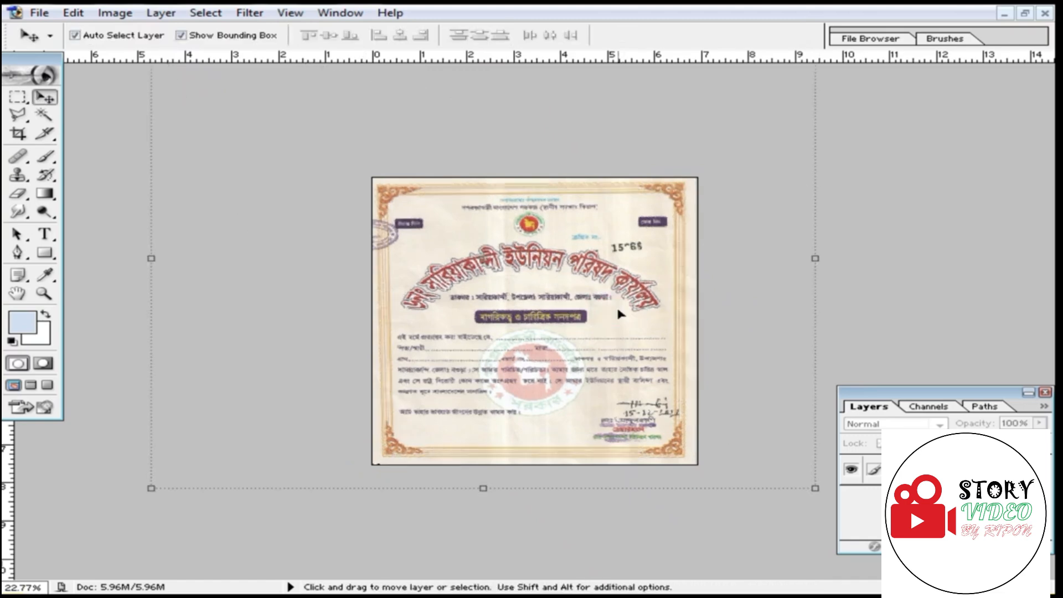
key(ctrl+plus)
key(ctrl+minus)
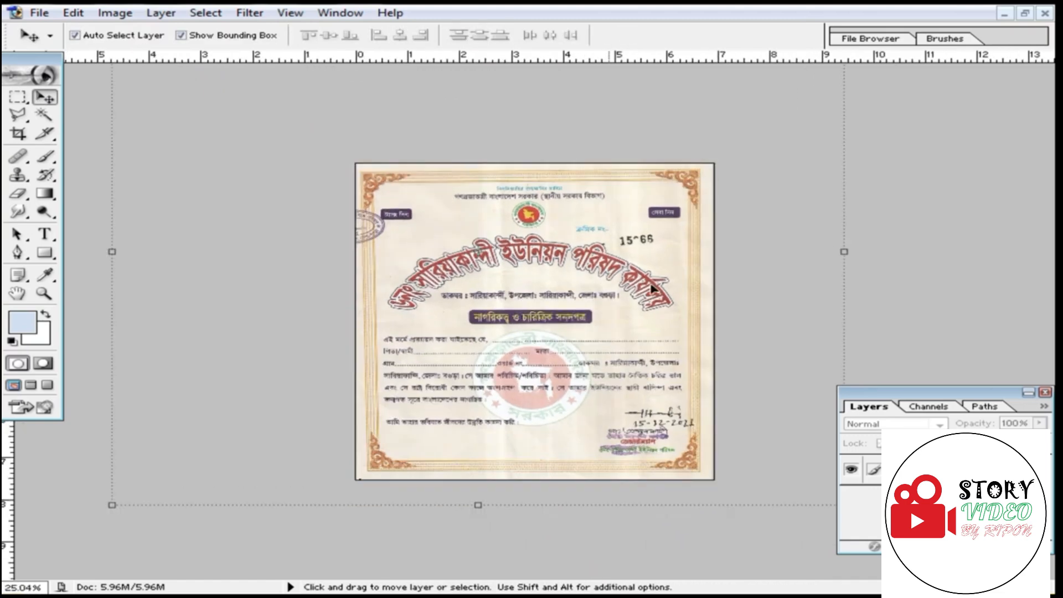
key(ctrl+z)
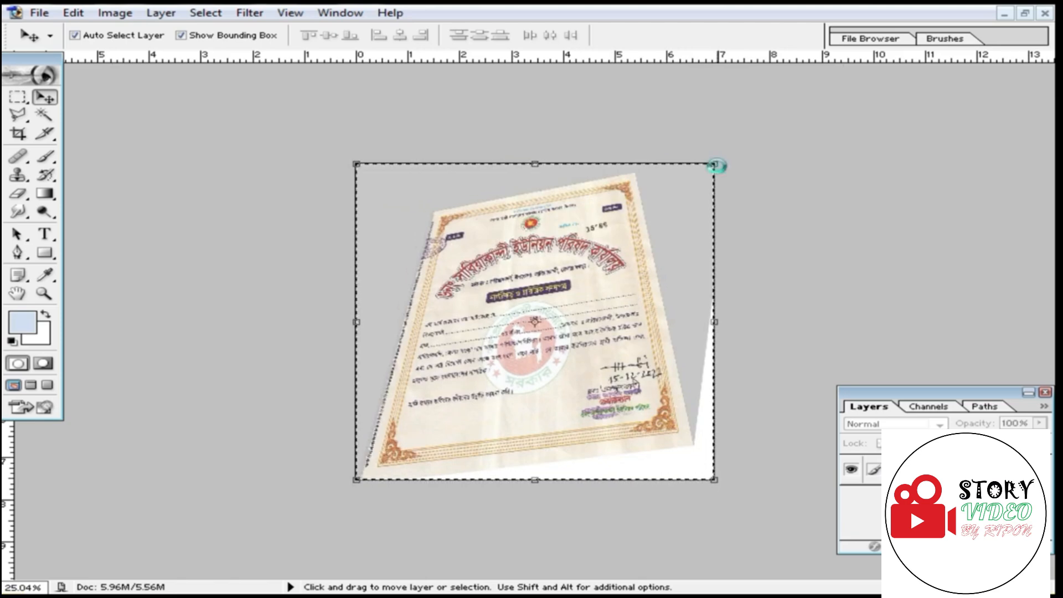
- Switch the free transform to Distort and drag all four corners toward the page corners
click(714, 164)
right_click(697, 167)
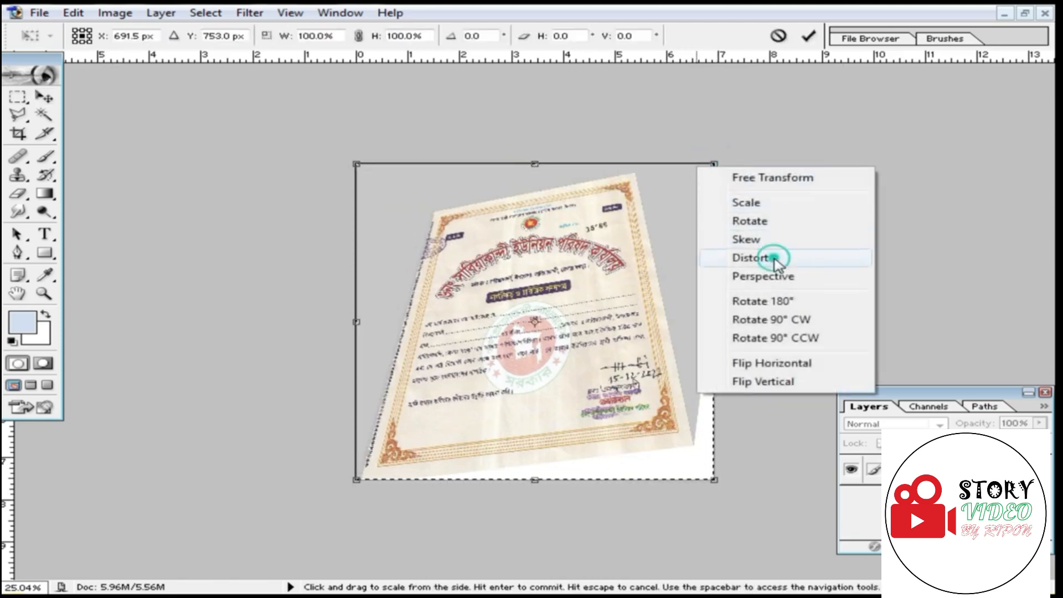
click(775, 259)
drag(719, 166, 831, 148)
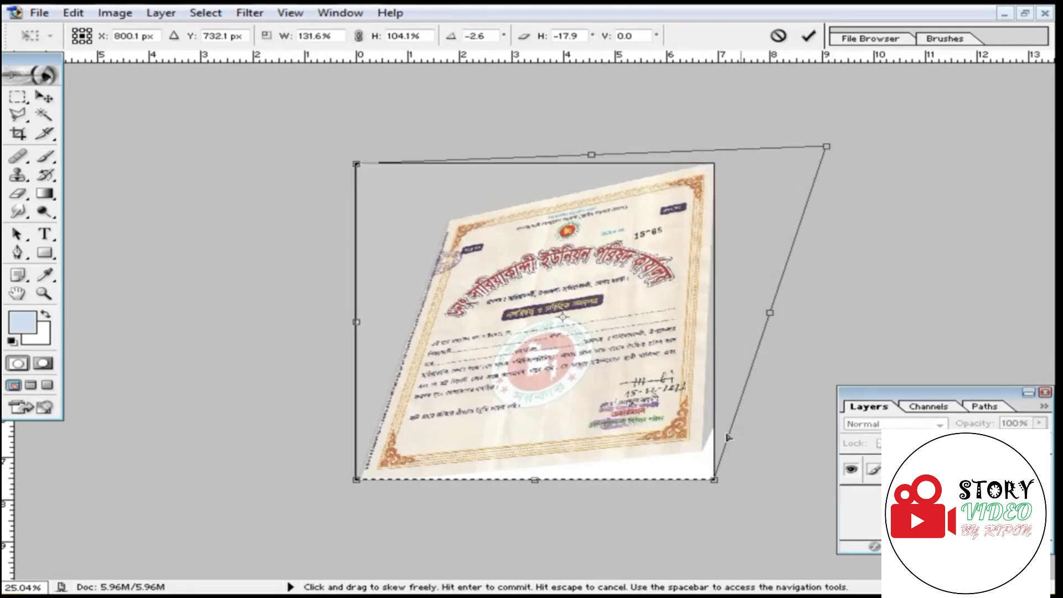
drag(714, 479, 731, 514)
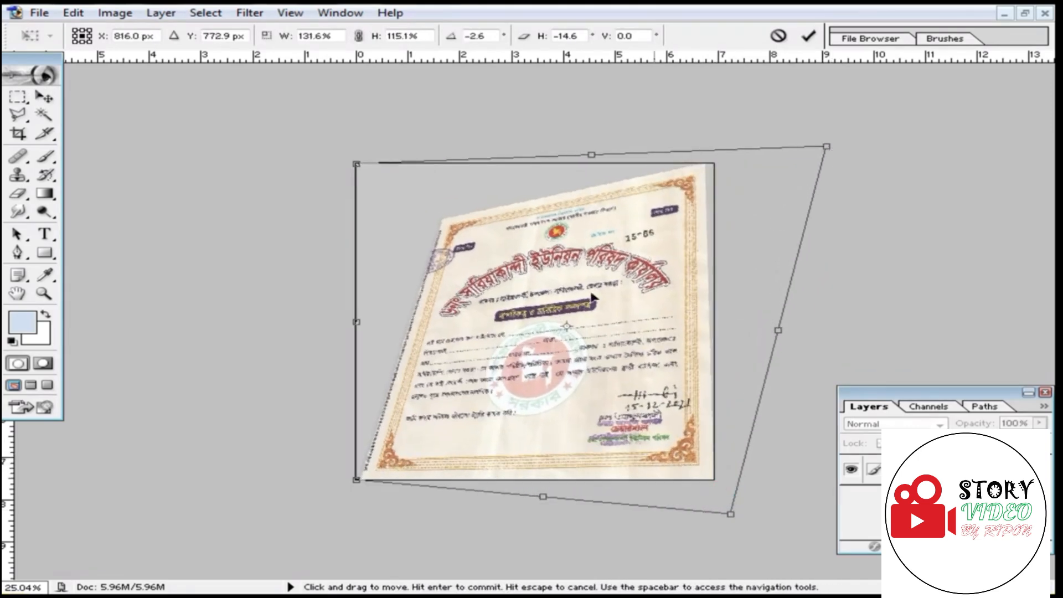
drag(356, 163, 169, 34)
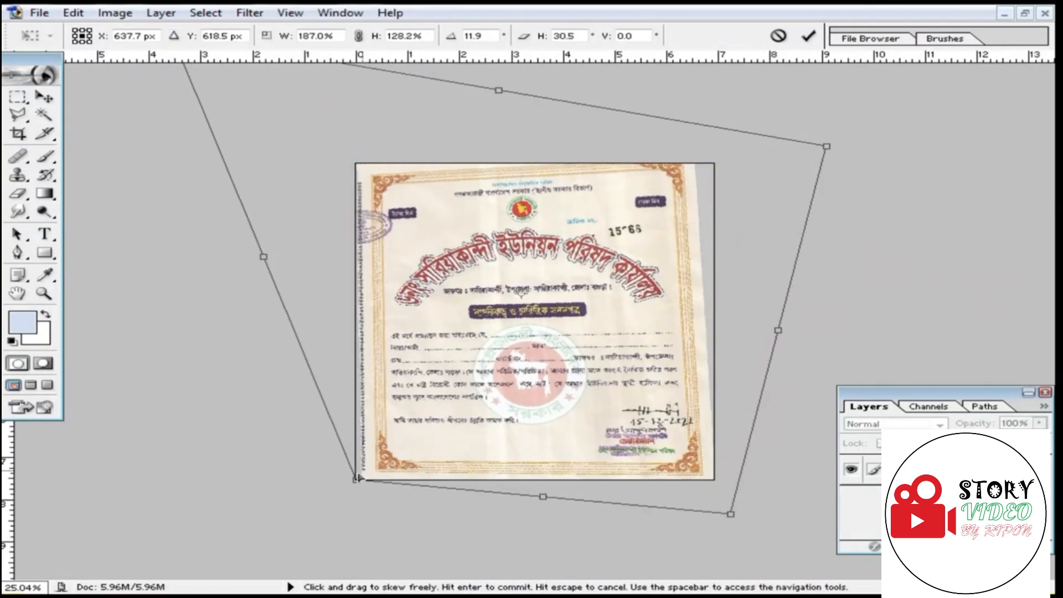
drag(355, 479, 349, 482)
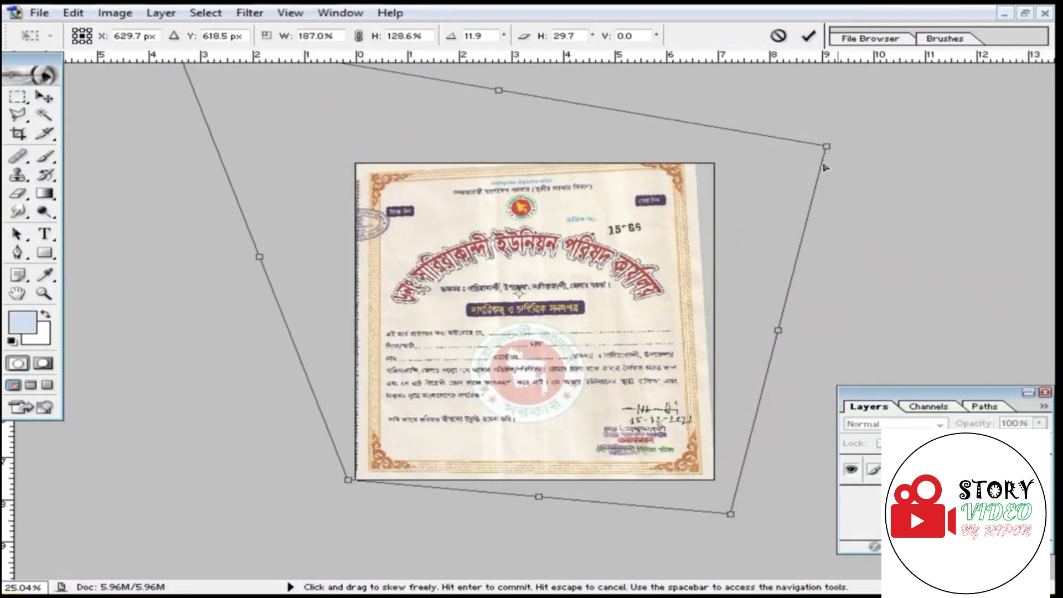
- Fine-tune the corner positions until the certificate sits straight, then commit the distortion
drag(826, 147, 843, 170)
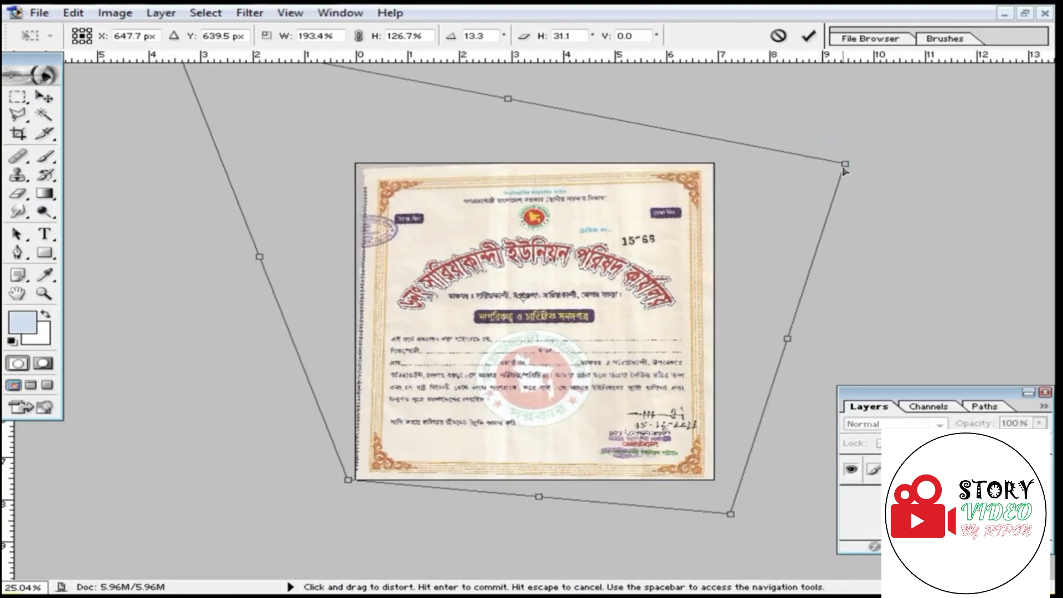
key(ctrl+0)
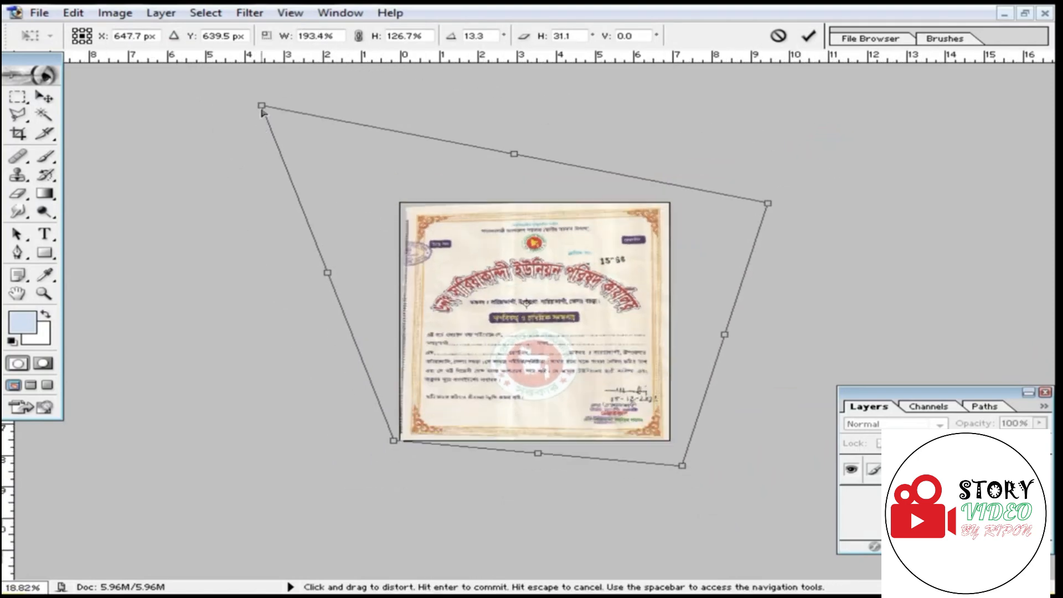
drag(261, 105, 248, 100)
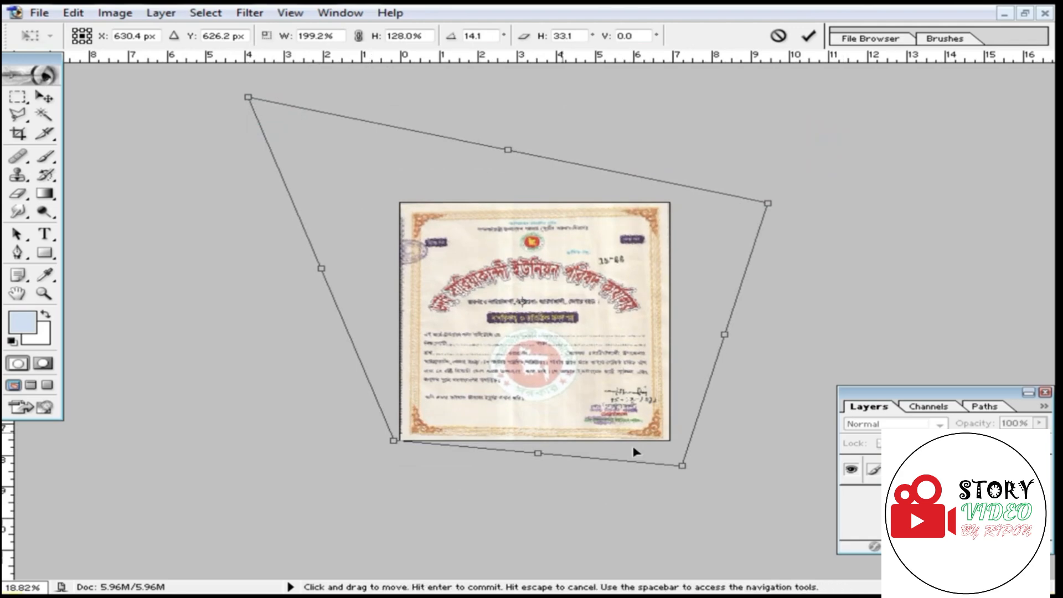
key(ctrl+plus)
drag(731, 505, 732, 508)
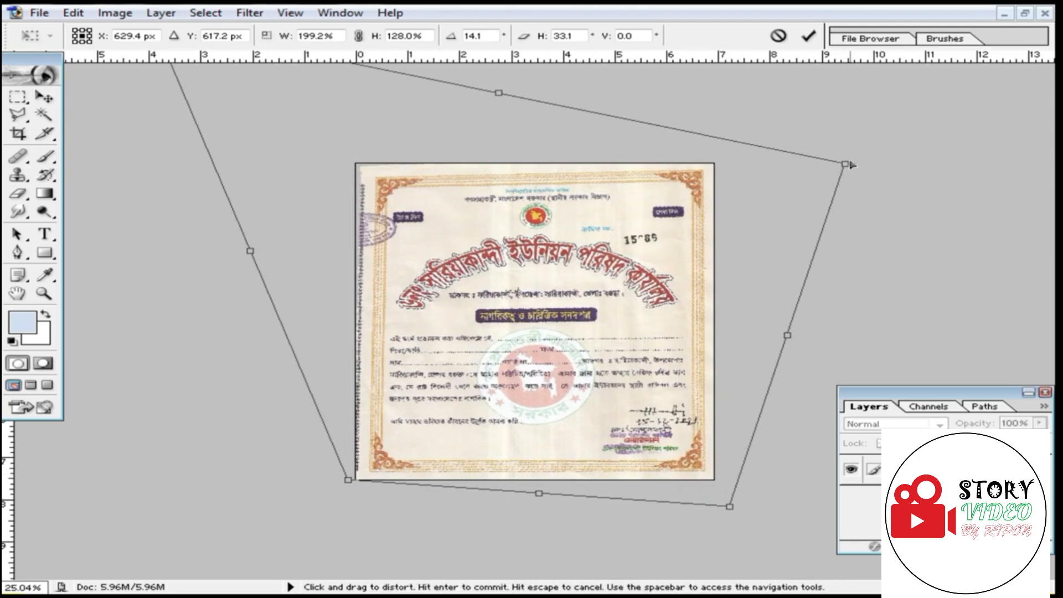
drag(846, 163, 851, 174)
key(ctrl+0)
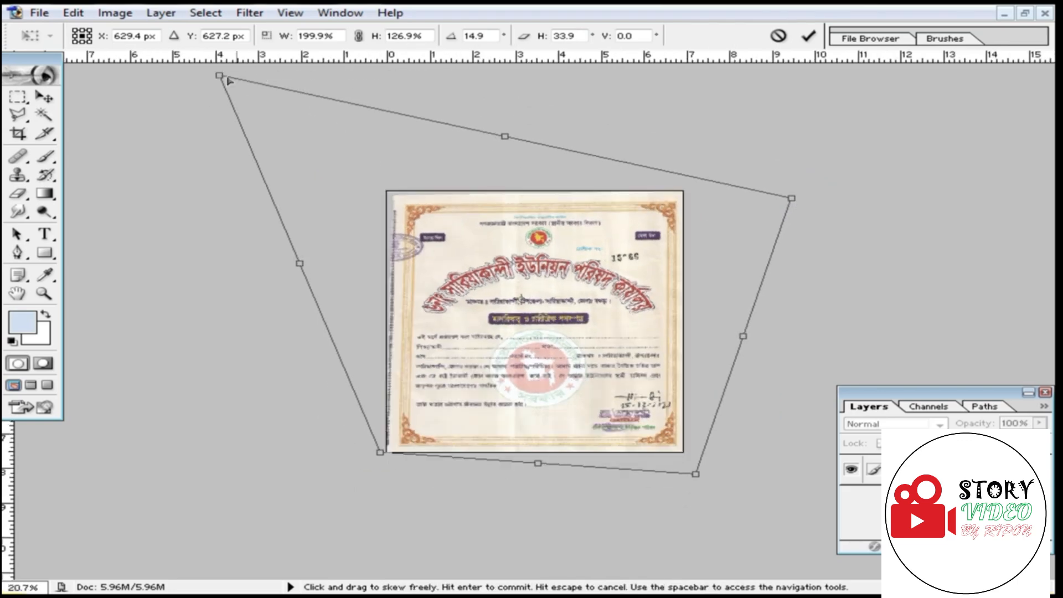
drag(220, 78, 212, 76)
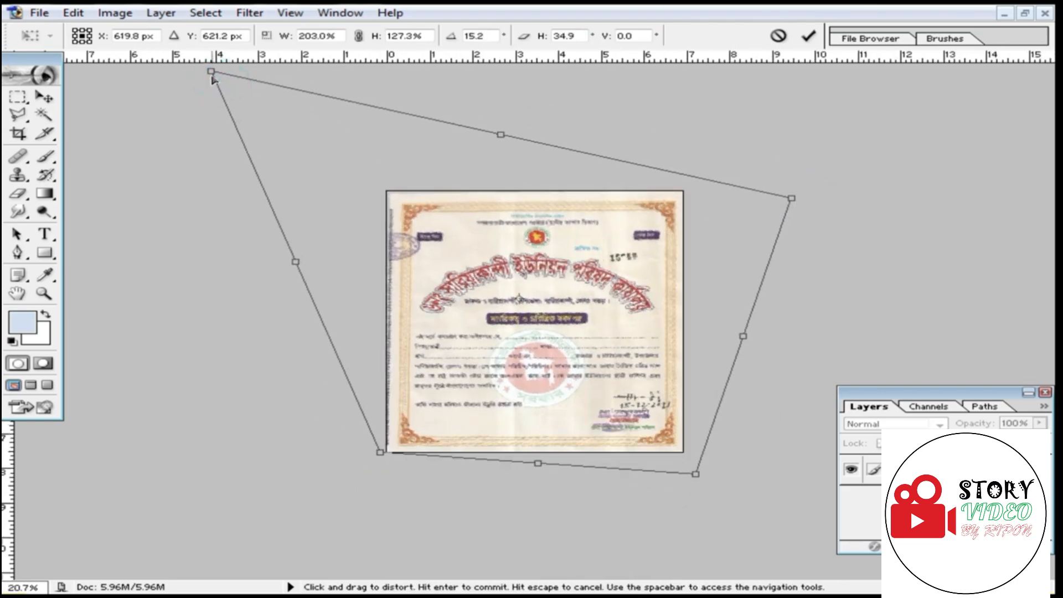
click(531, 303)
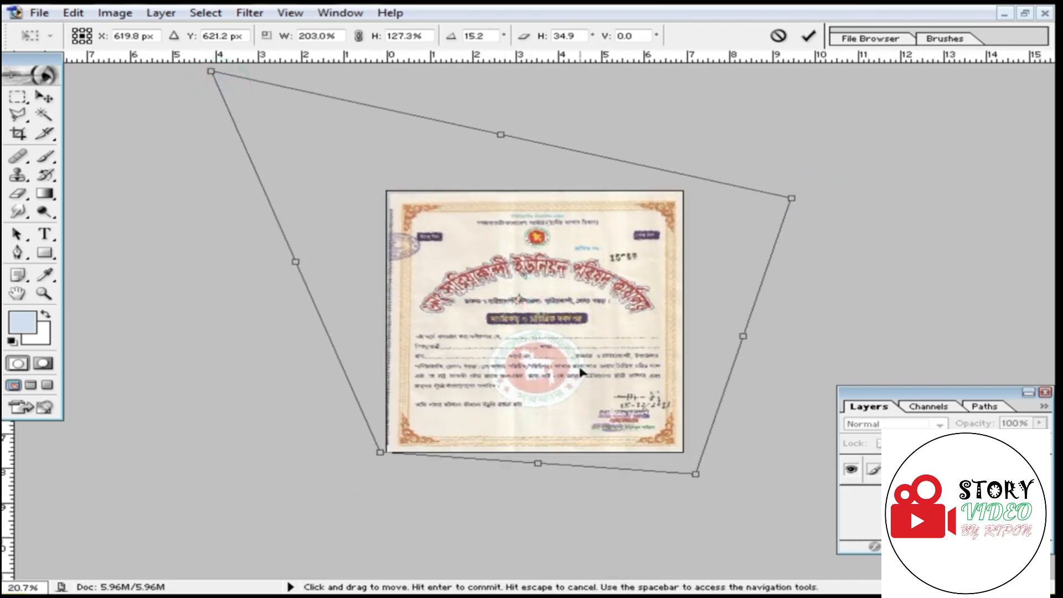
key(Return)
key(ctrl+0)
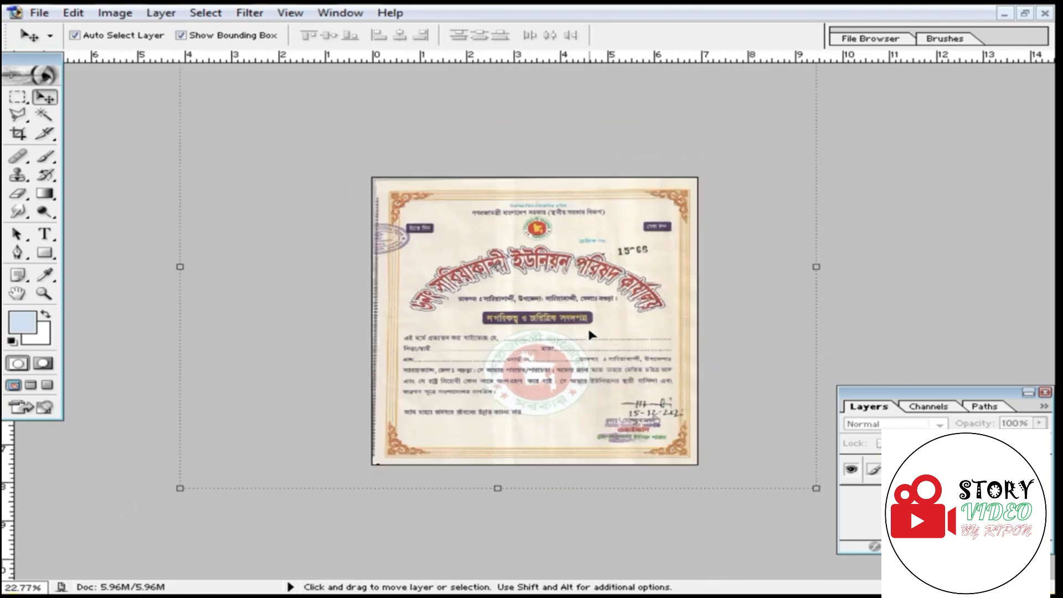
- Save the straightened certificate as ryrtyr.jpg on the Desktop, then close the document
key(ctrl+shift+s)
text(ryrtyr)
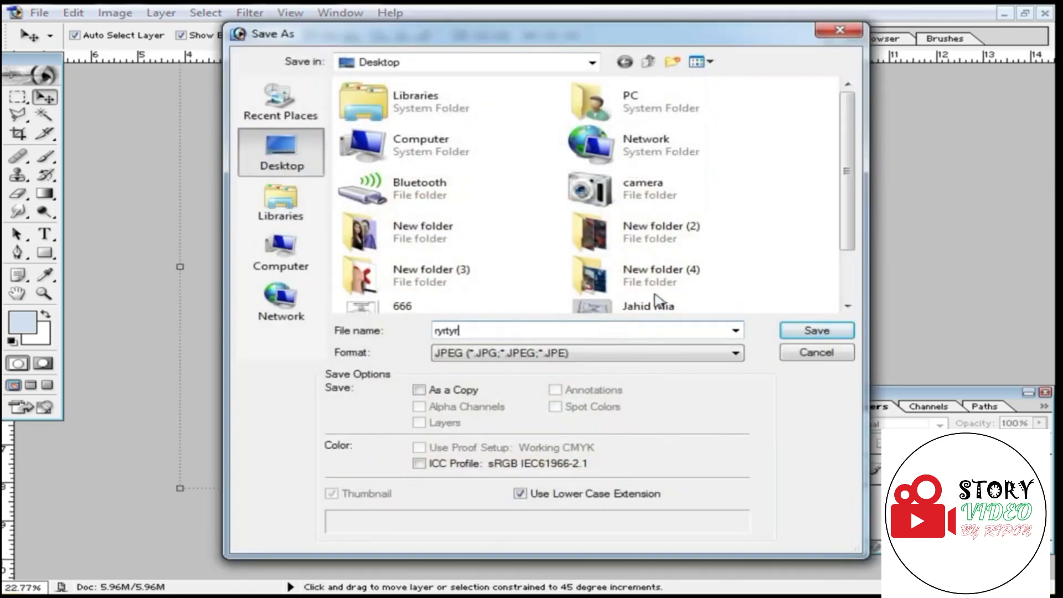
click(830, 332)
click(701, 181)
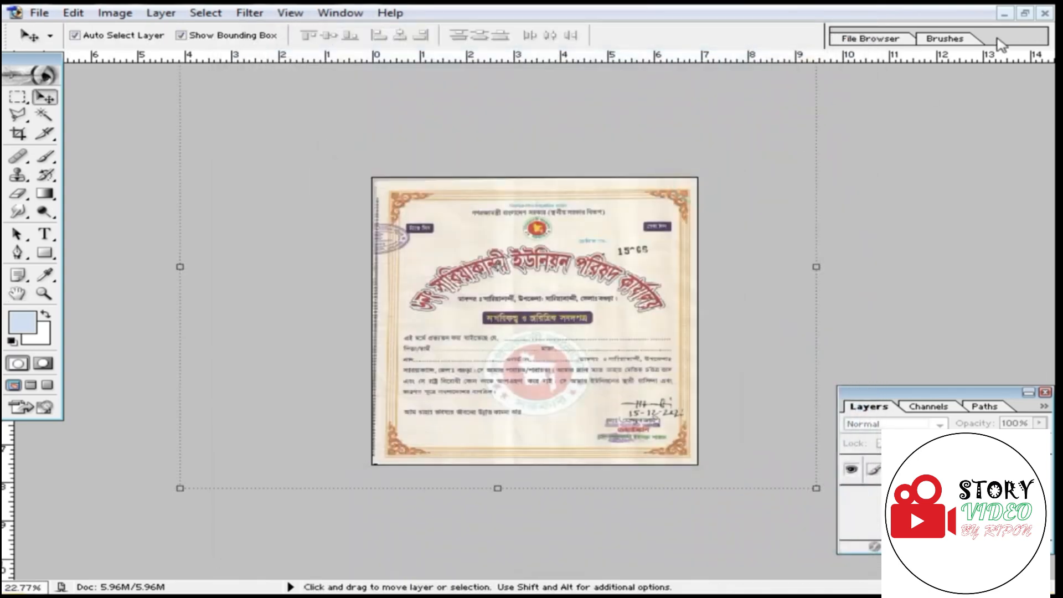
click(1024, 14)
click(482, 68)
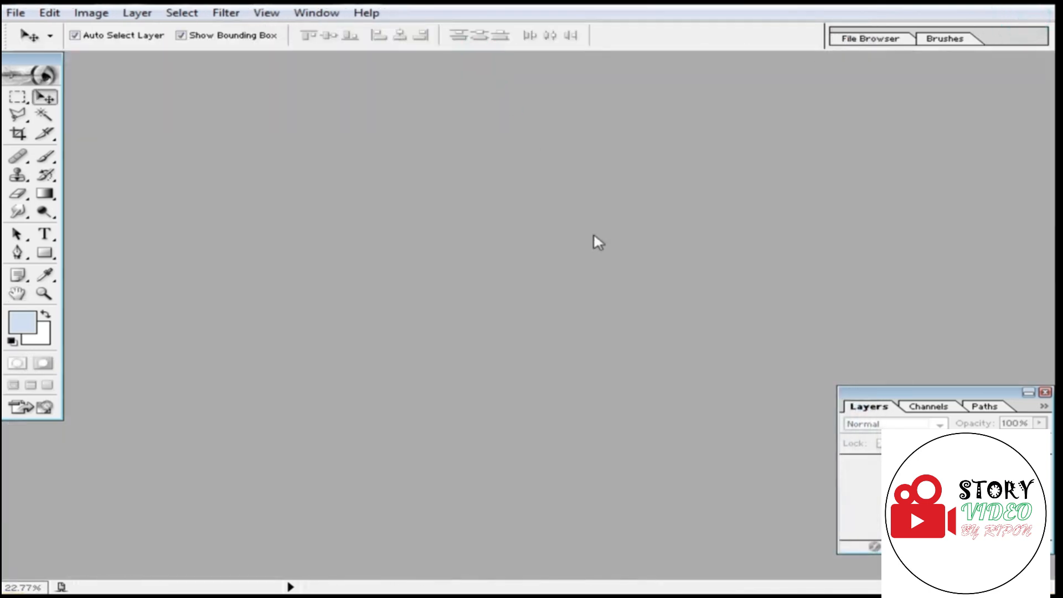